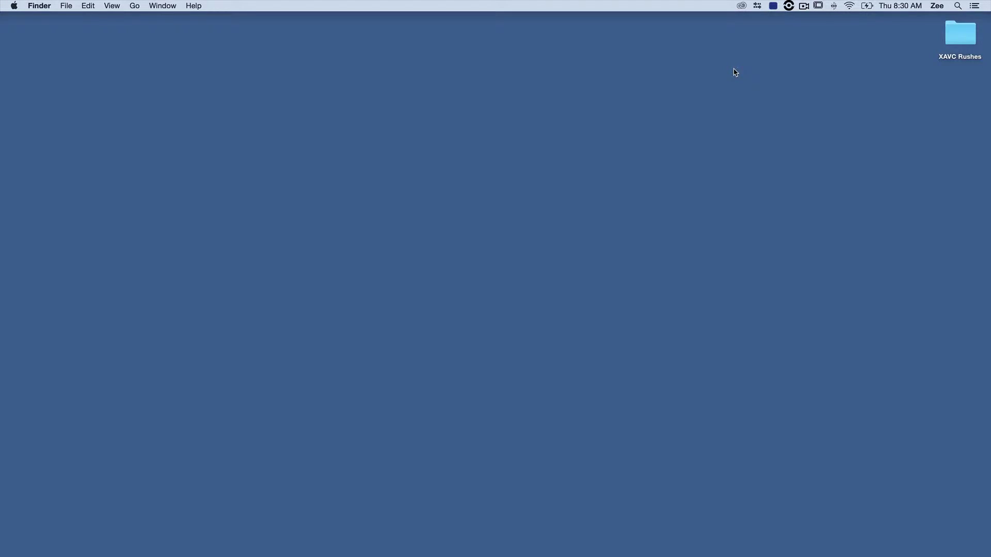
In Finder, open the XAVC Rushes folder's Clip folder and view its information.
double_click(967, 42)
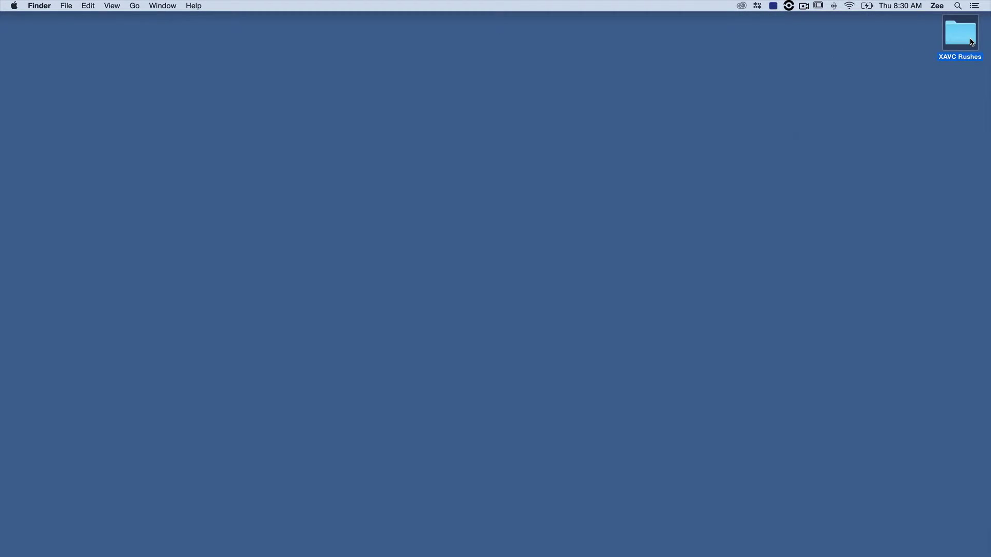
click(574, 113)
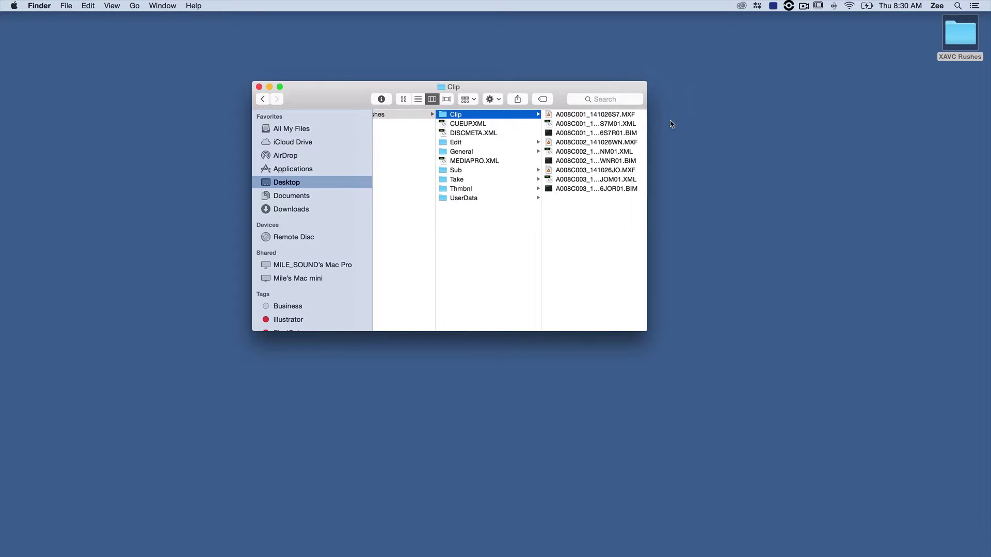
drag(647, 118, 714, 116)
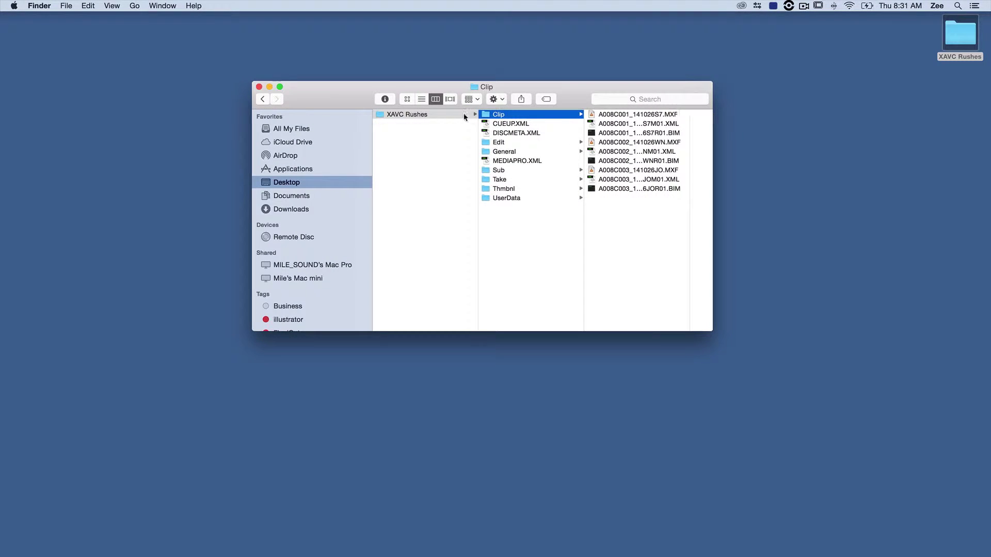
click(385, 99)
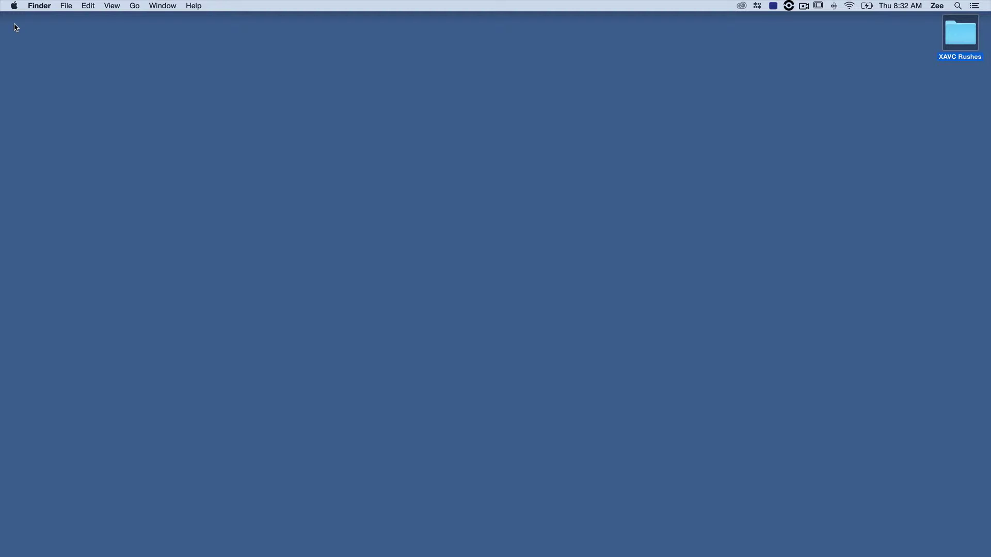
Launch Safari via Spotlight and load the Sony Creative Software website.
key(super+space)
text(safari)
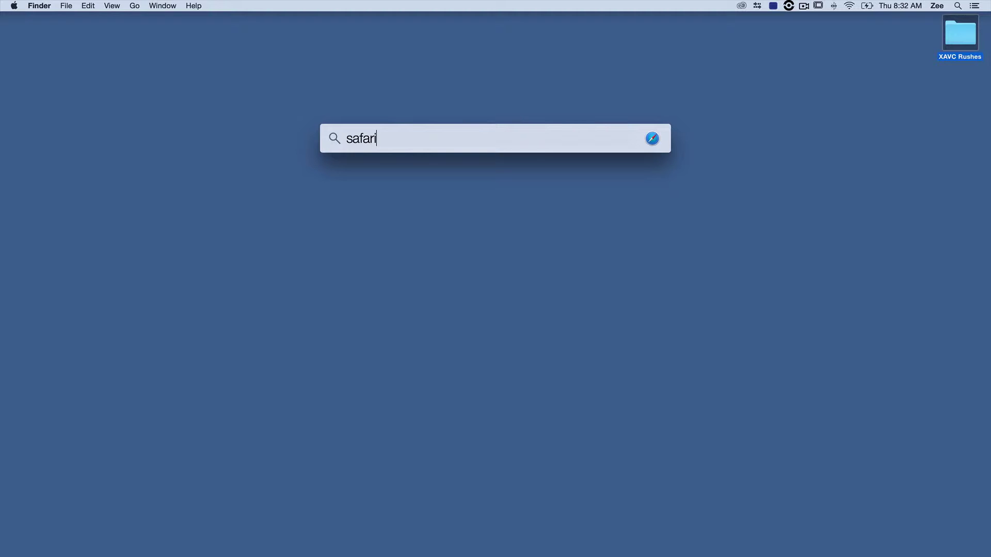
key(Return)
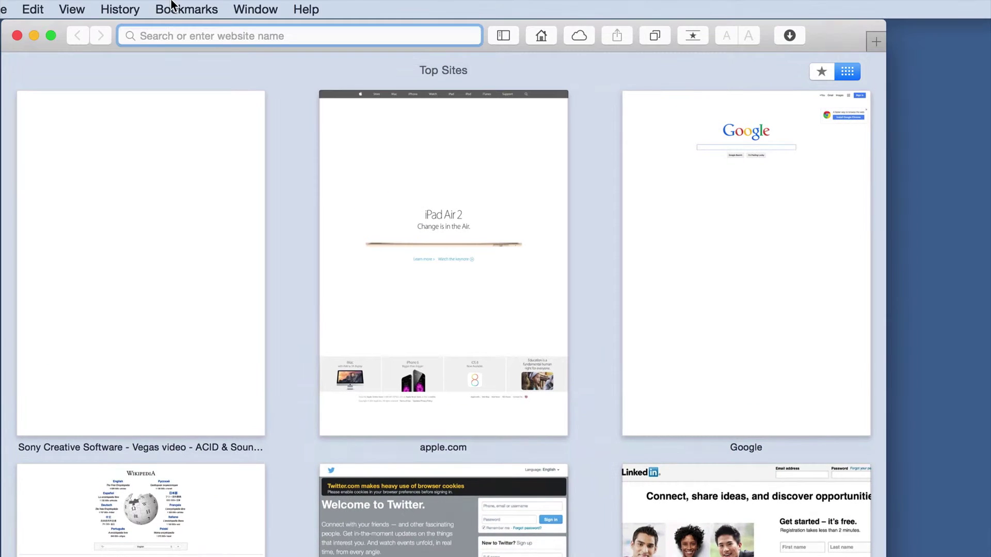
text(sonycreativesoftware.com)
key(Return)
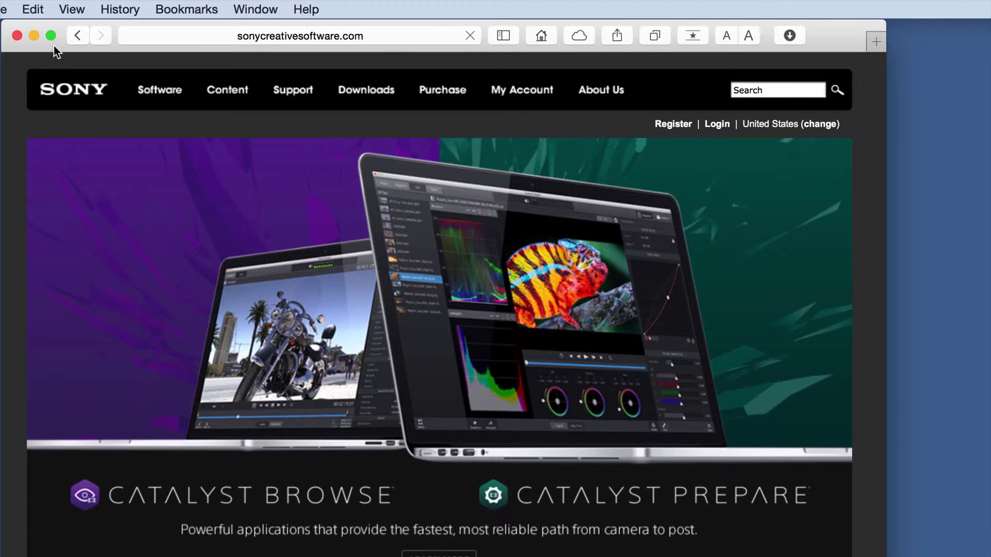
Go to Software for Sony Equipment and scroll down to the plug-in product grid.
mouse_move(144, 93)
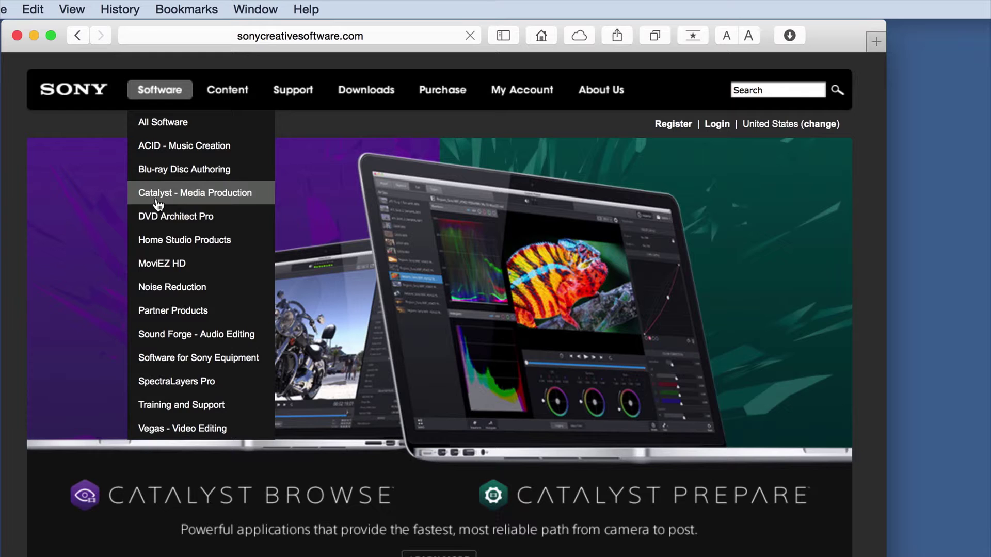
click(179, 360)
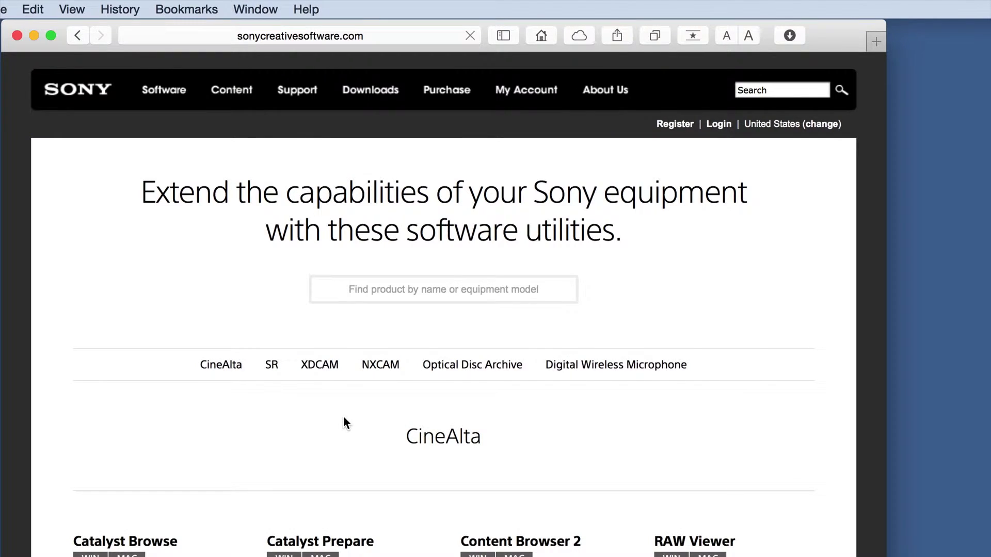
scroll(344, 422, down, 10)
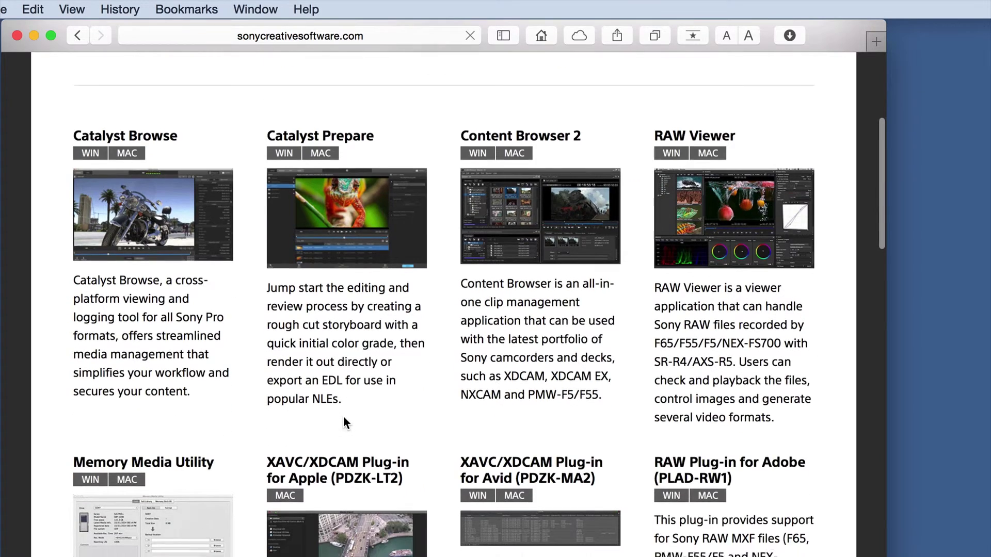
scroll(344, 422, down, 3)
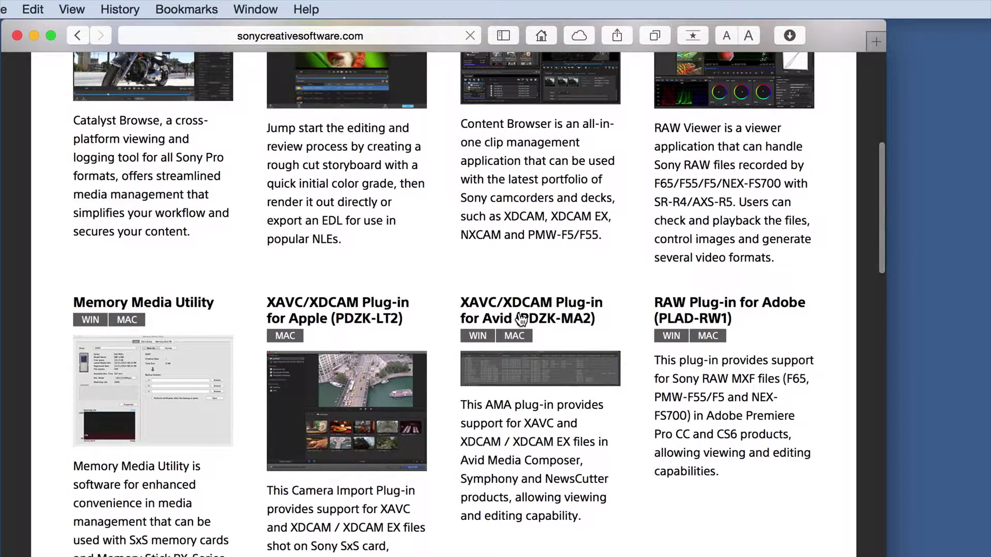
Open the XAVC/XDCAM Plug-in for Avid (PDZK-MA2) downloads and pick English Mac OS Version 3.30.
click(521, 319)
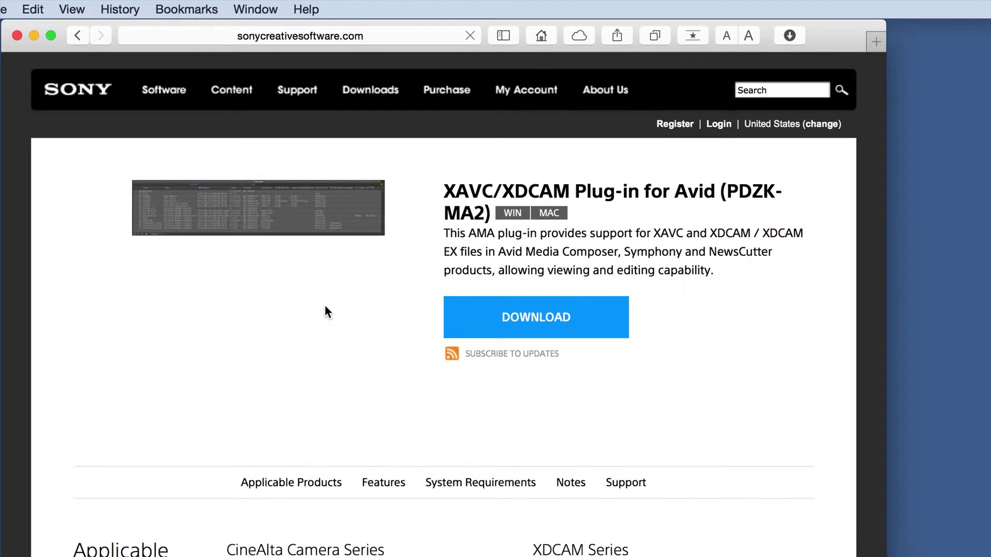
scroll(325, 307, down, 4)
scroll(325, 307, up, 3)
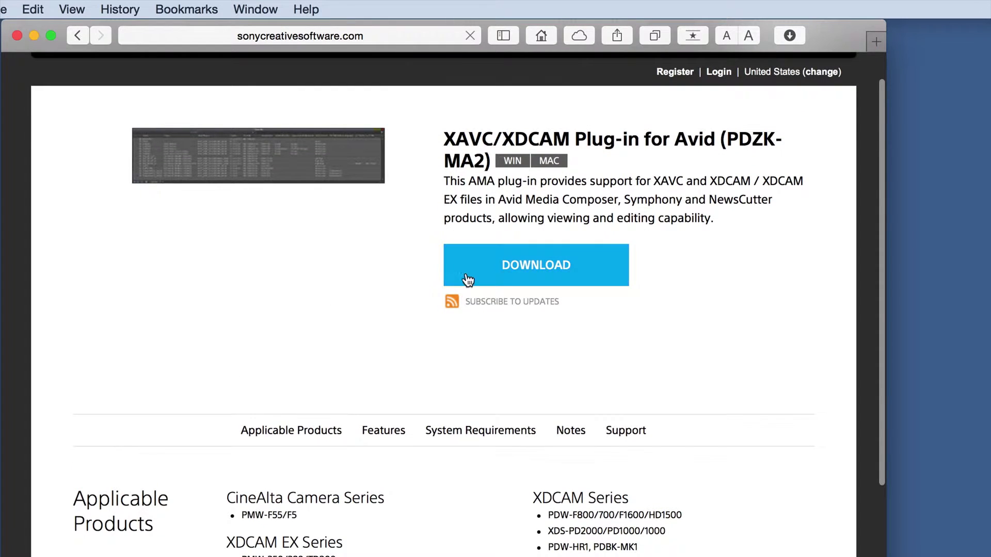
click(486, 279)
scroll(449, 431, down, 1)
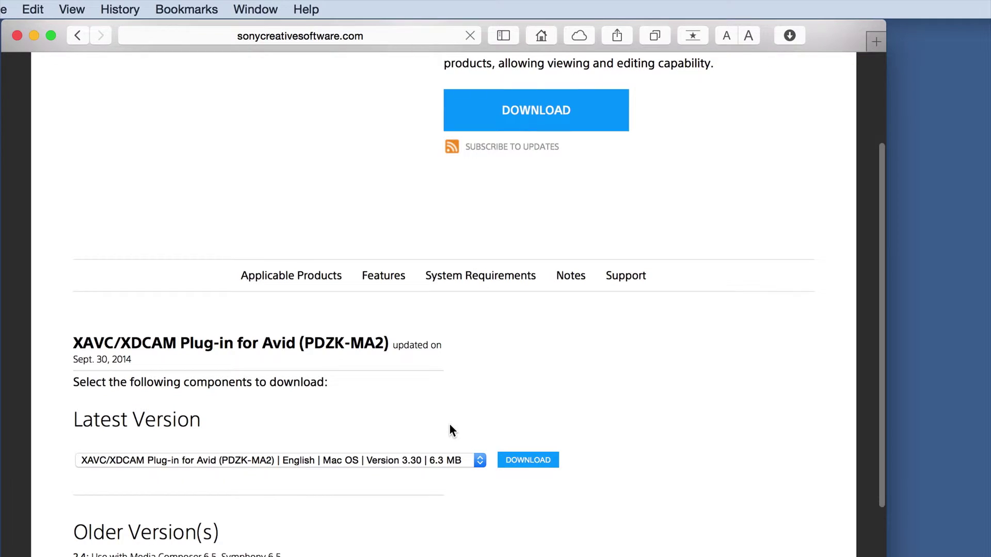
click(420, 453)
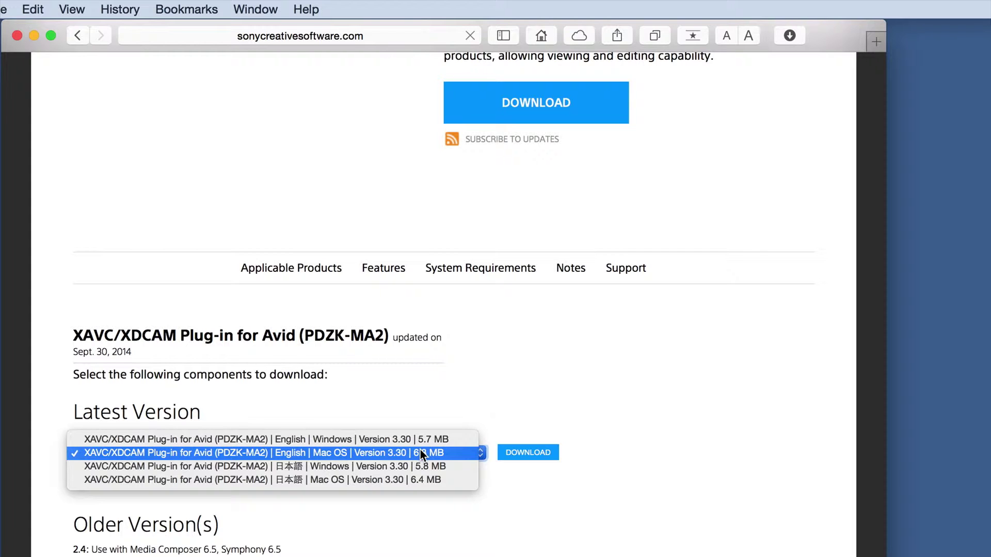
click(463, 452)
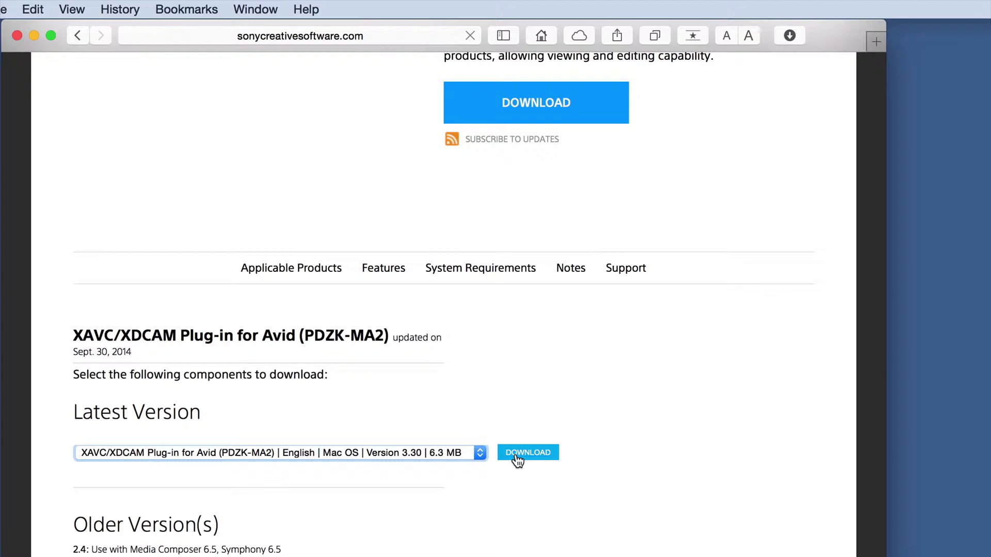
Download the Mac OS plug-in zip, extract it, and mount the Sony_PDZK-MA2 disk image.
click(518, 452)
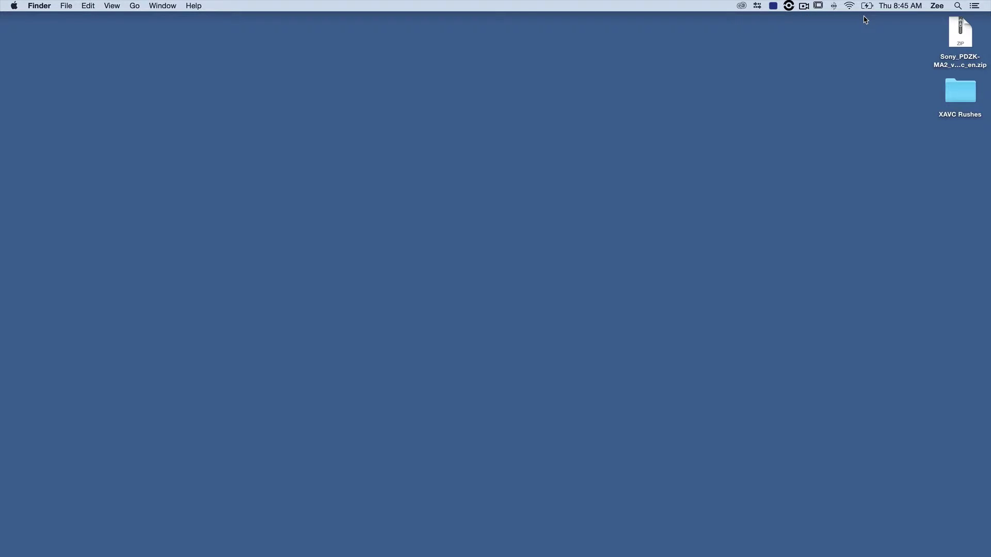
right_click(959, 37)
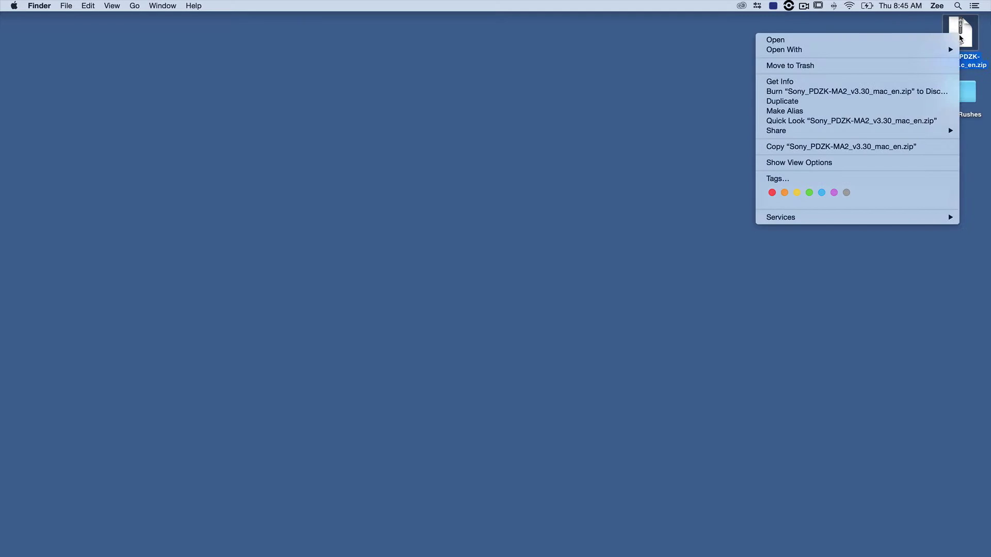
click(944, 39)
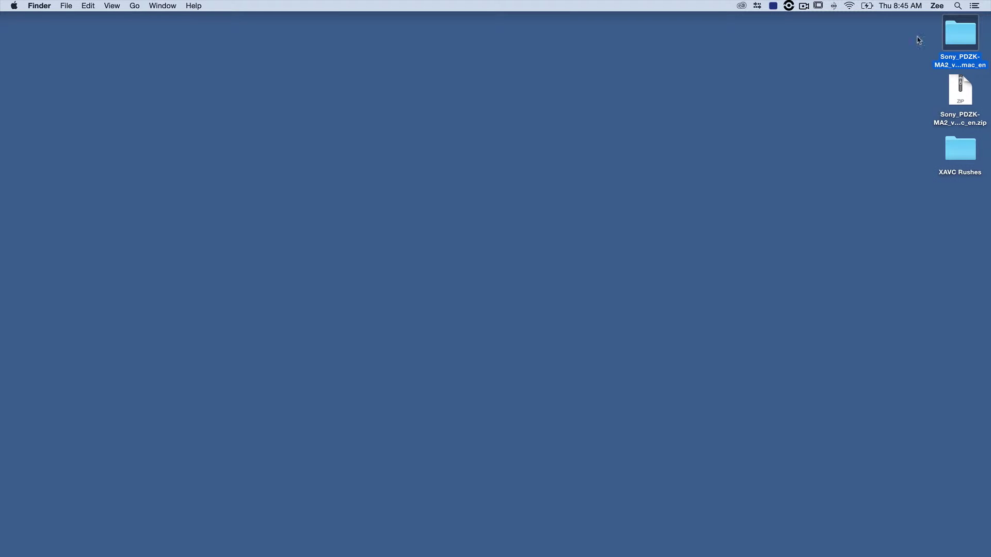
double_click(958, 35)
click(348, 176)
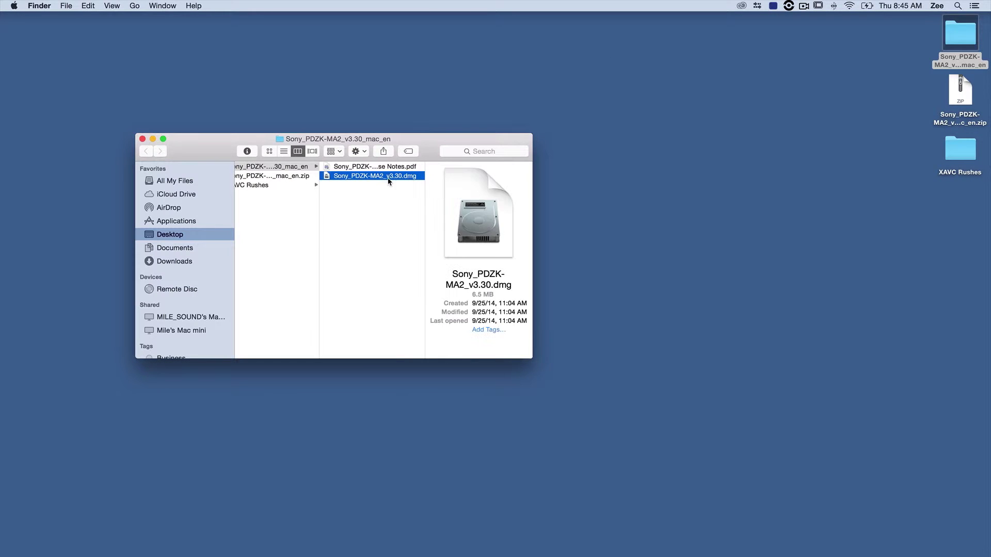
double_click(348, 176)
Launch the plug-in installer package and accept its license agreement.
click(254, 194)
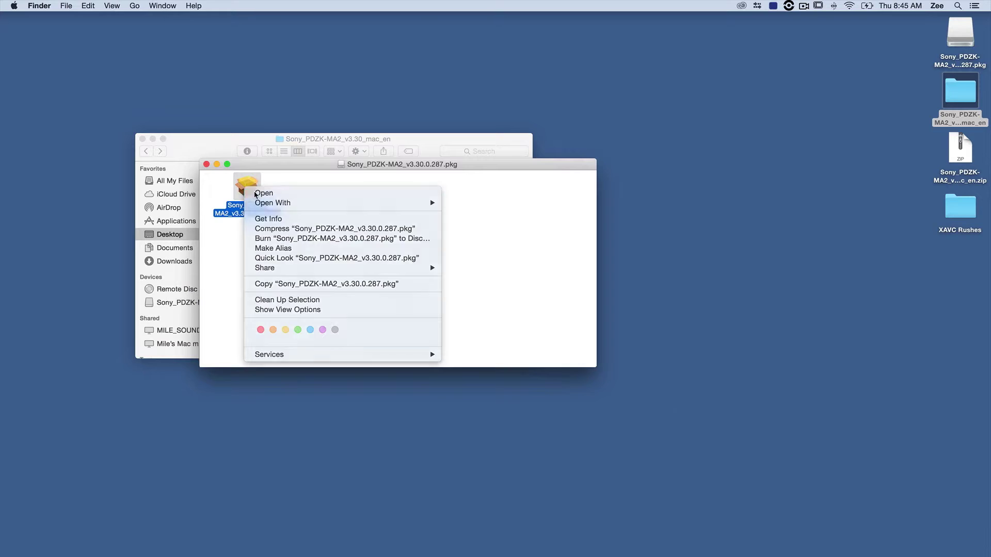
double_click(254, 195)
drag(423, 160, 403, 73)
click(599, 280)
click(598, 281)
click(579, 156)
Authorise the install with the admin user name and password, then close the installer and Finder windows.
click(607, 280)
text(amjad desai)
click(555, 208)
text(••••••)
click(591, 240)
click(607, 280)
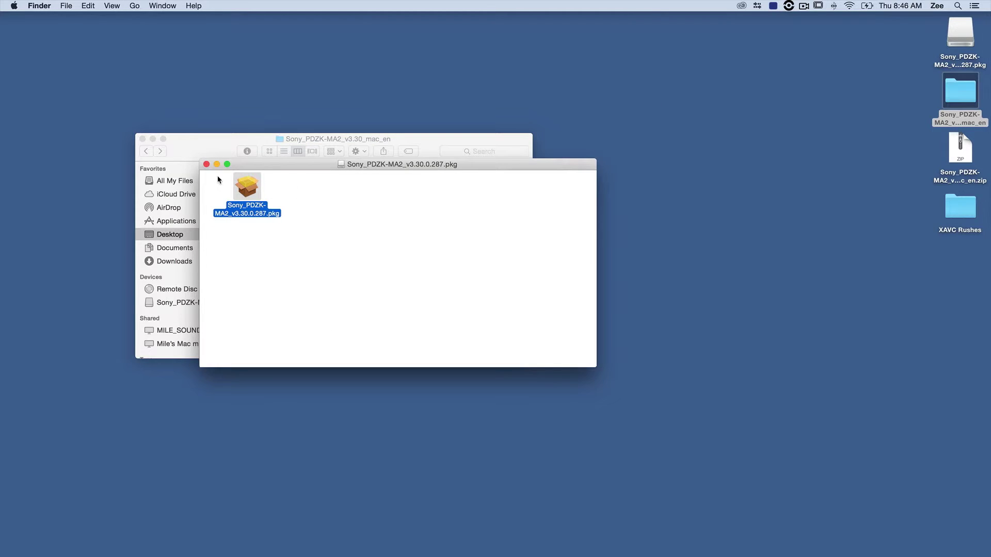
click(205, 164)
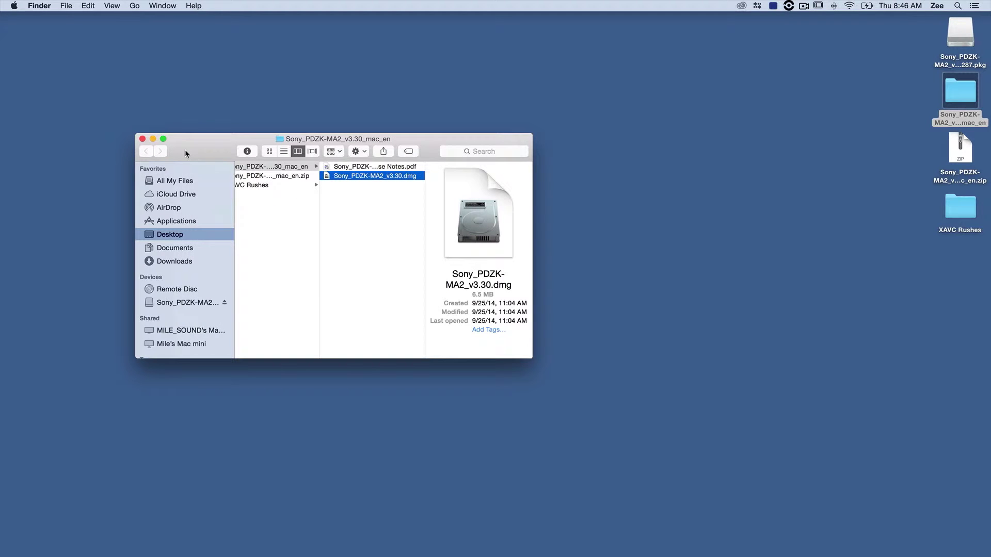
click(141, 140)
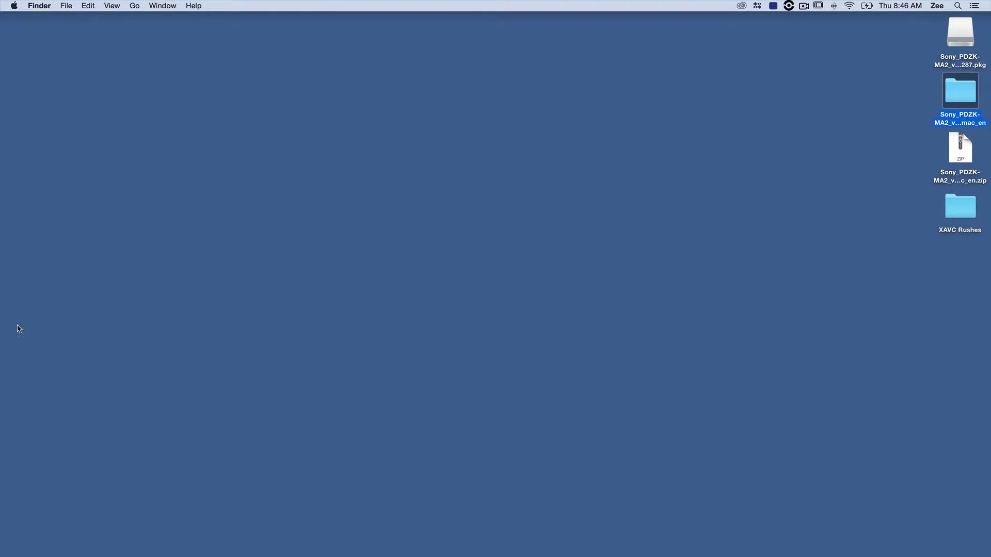
Launch Media Composer, create the 1080p/25 project xavc_demo, and open it.
click(11, 287)
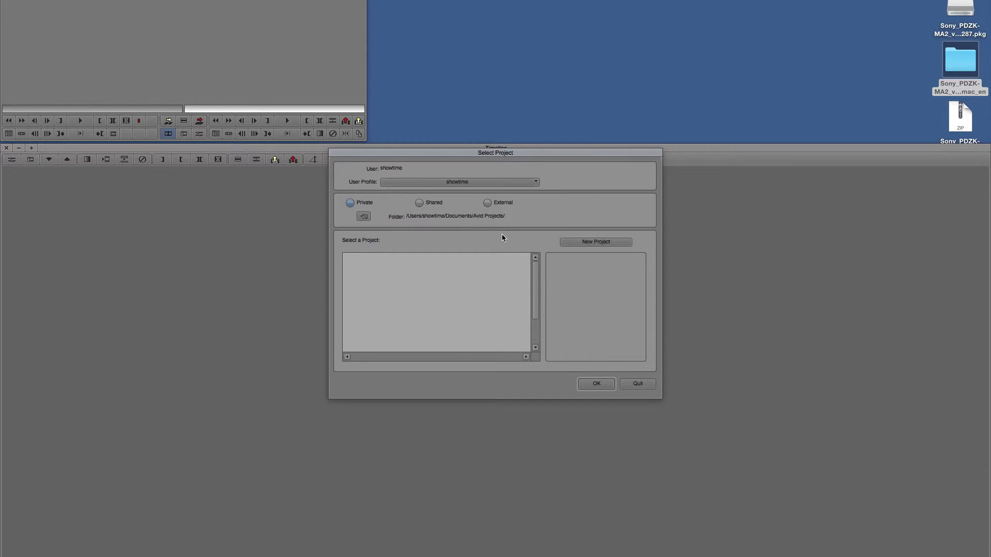
click(589, 243)
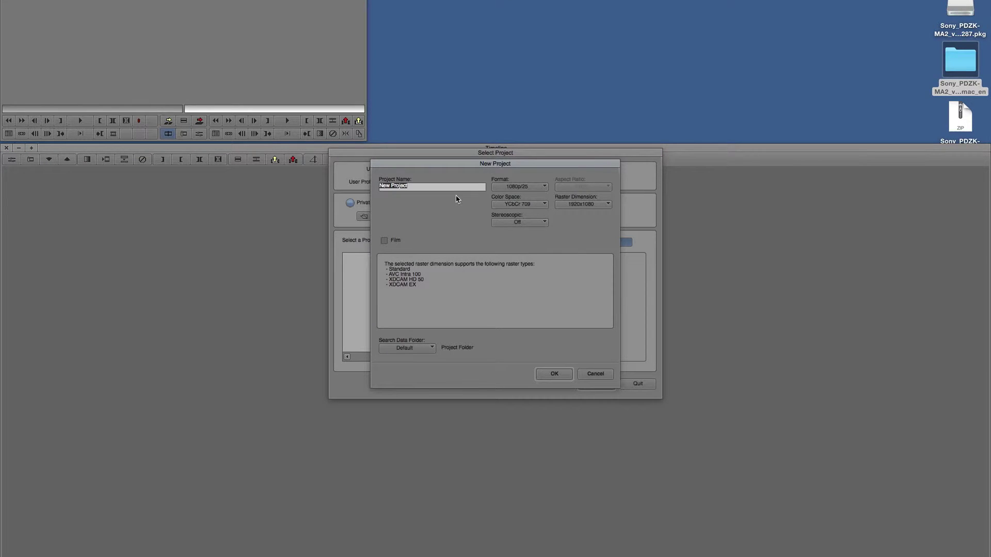
text(xavc_demo)
click(564, 367)
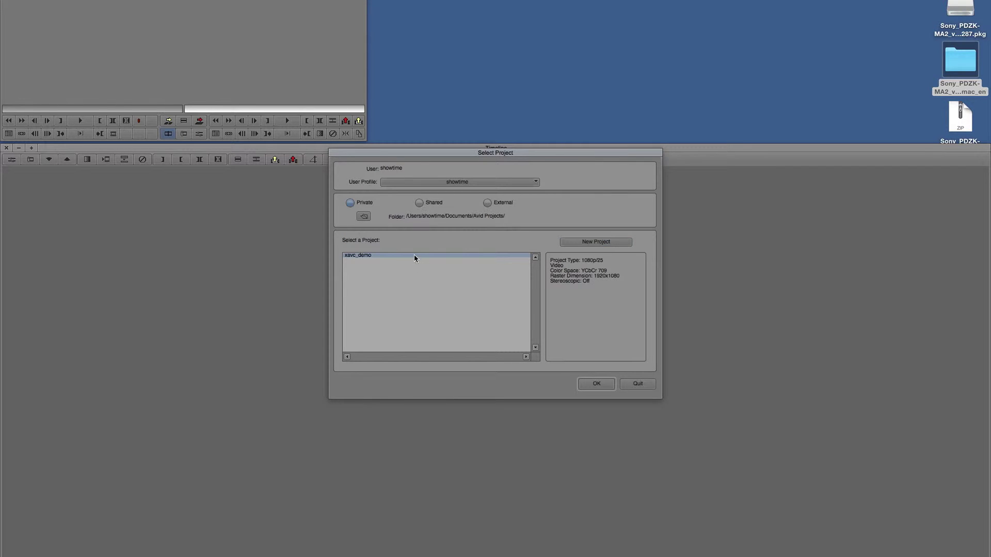
click(580, 383)
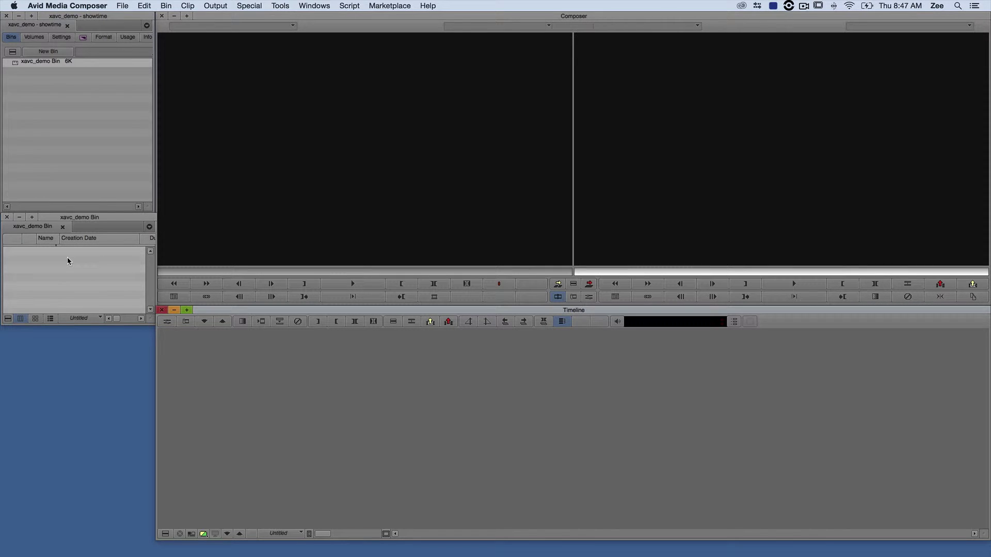
AMA-link A008C001_141026S7.MXF from Desktop/XAVC Rushes/Clip, filtering by Sony XAVC_XDCAM files.
click(69, 259)
click(122, 7)
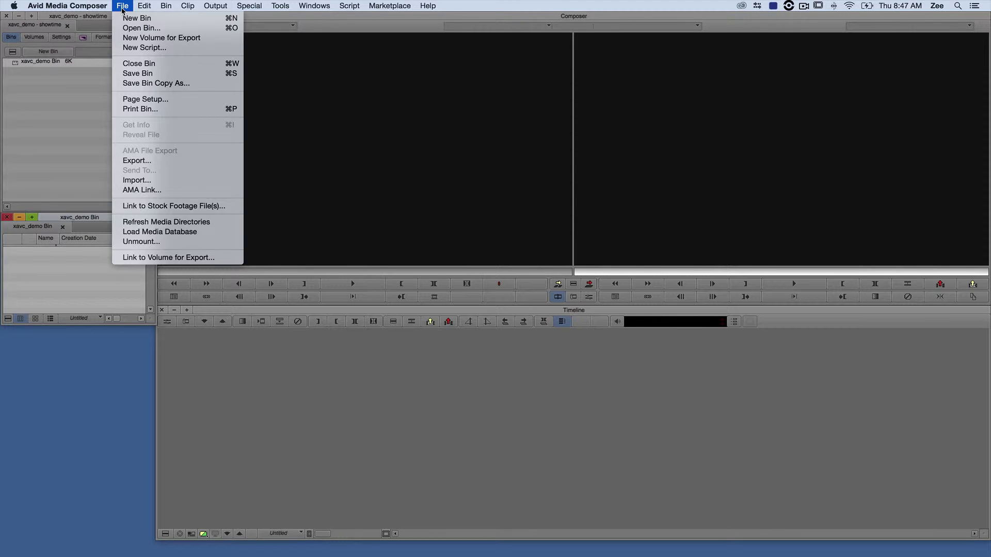
click(152, 192)
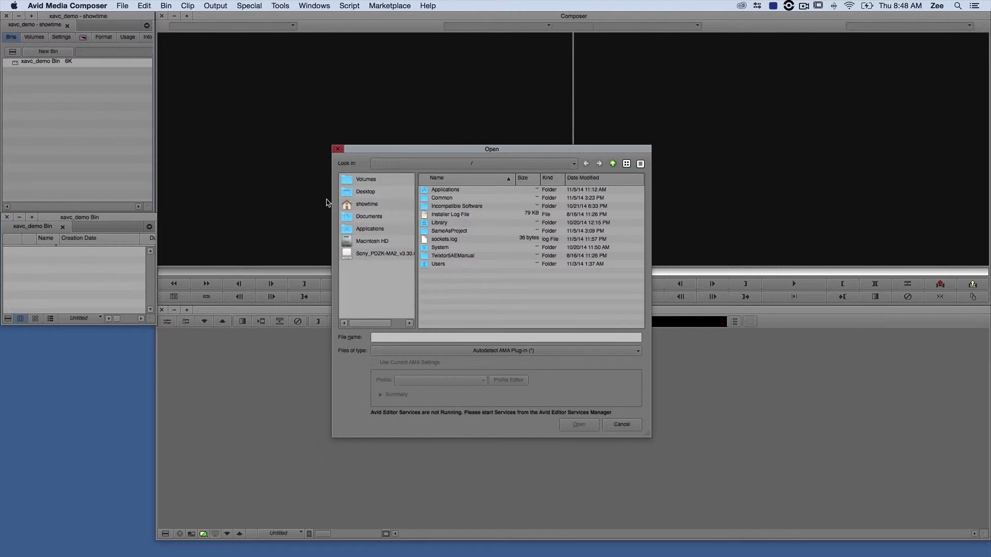
click(373, 191)
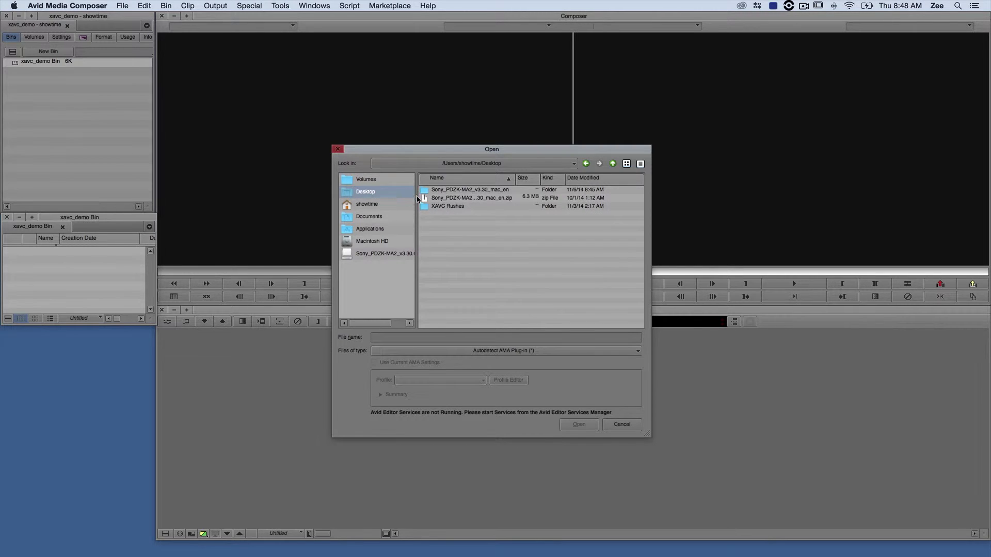
click(436, 206)
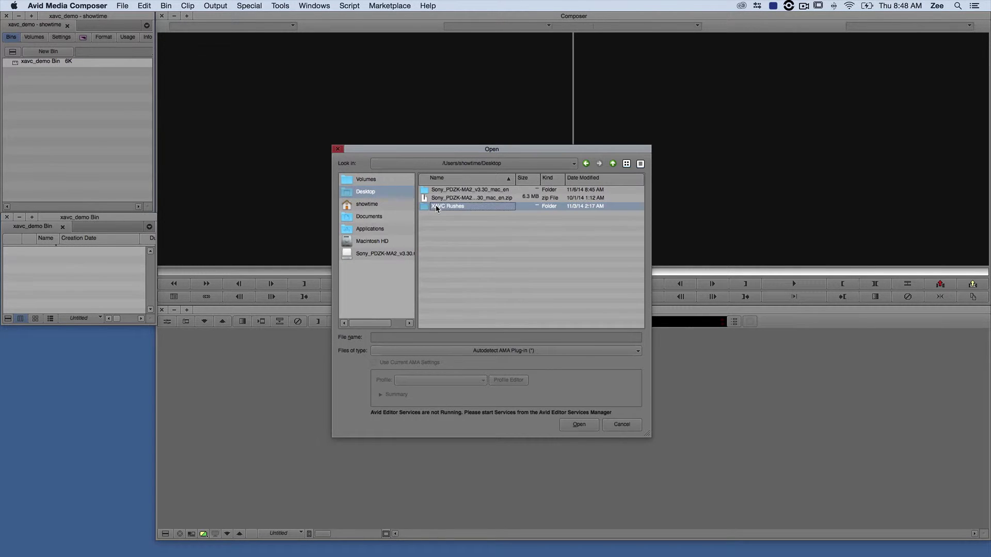
double_click(436, 205)
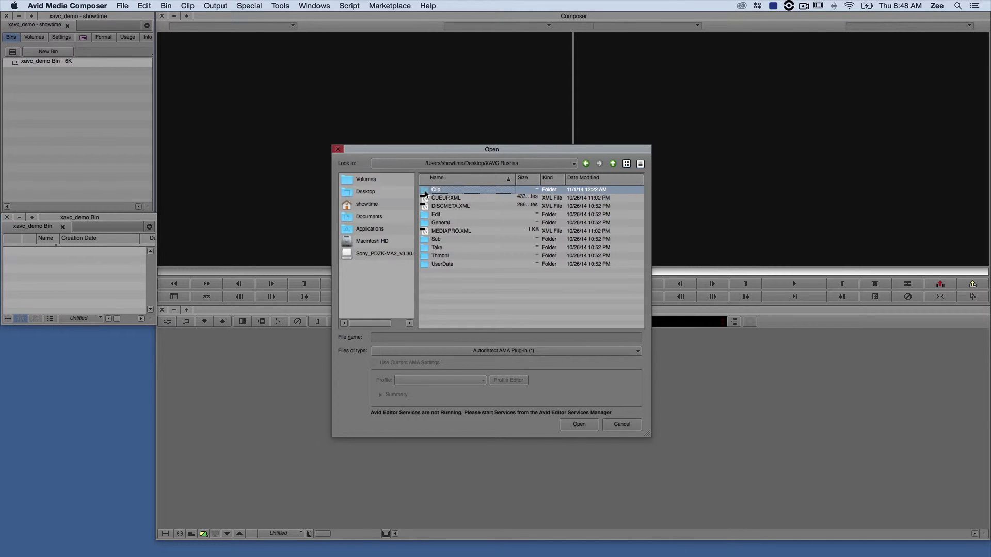
double_click(425, 192)
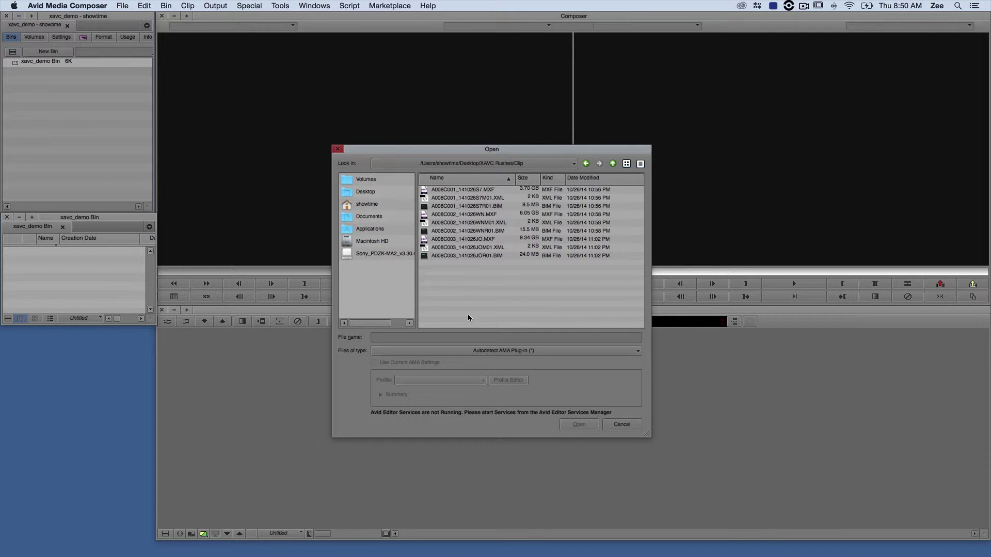
click(470, 355)
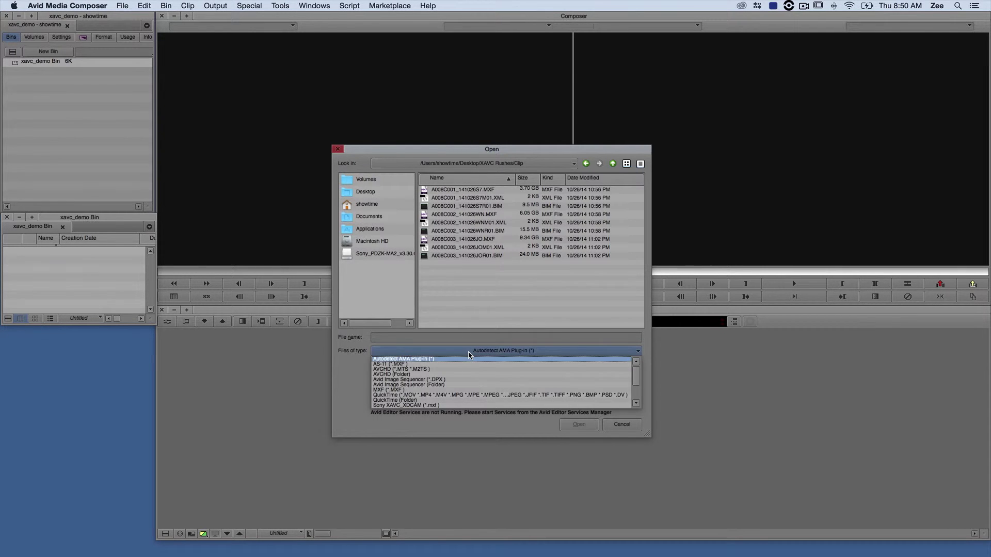
click(463, 406)
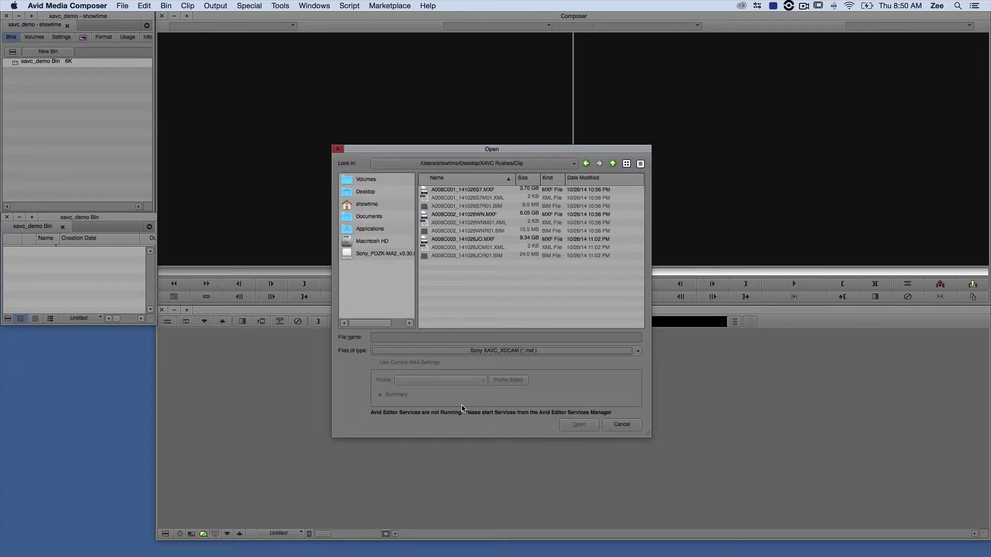
click(488, 190)
click(574, 420)
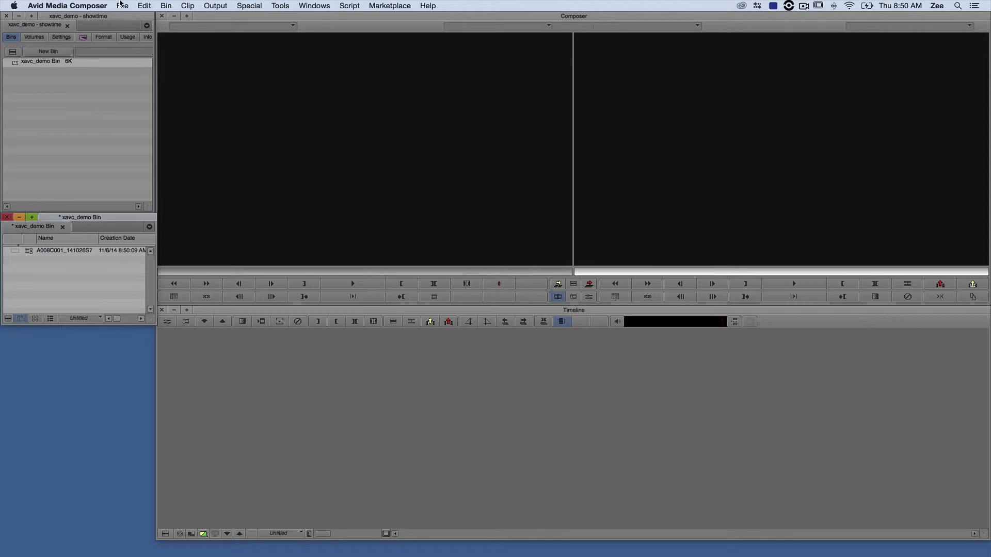
Link the A008C002 and A008C003 MXF clips into the bin as well.
click(123, 6)
click(135, 185)
click(454, 214)
shift+click(464, 239)
click(578, 424)
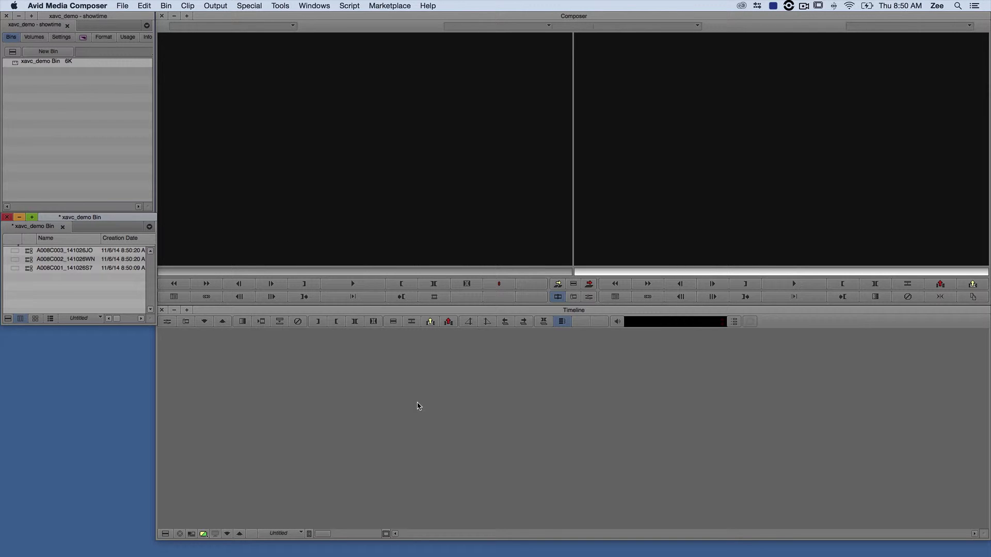
Load A008C003_141026JO in the Source monitor, mark IN at 00:13:21:07, and splice into a new sequence.
click(30, 252)
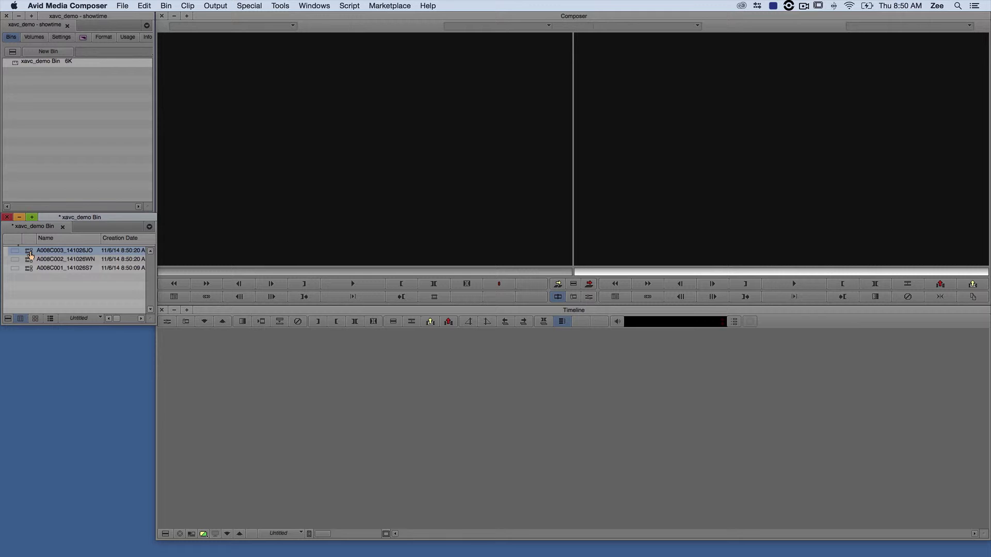
double_click(29, 254)
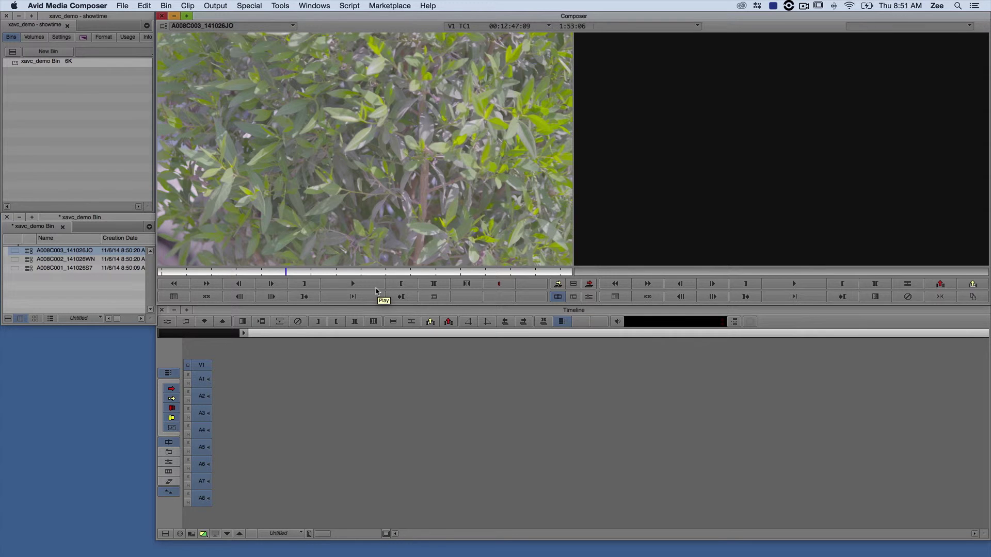
click(353, 284)
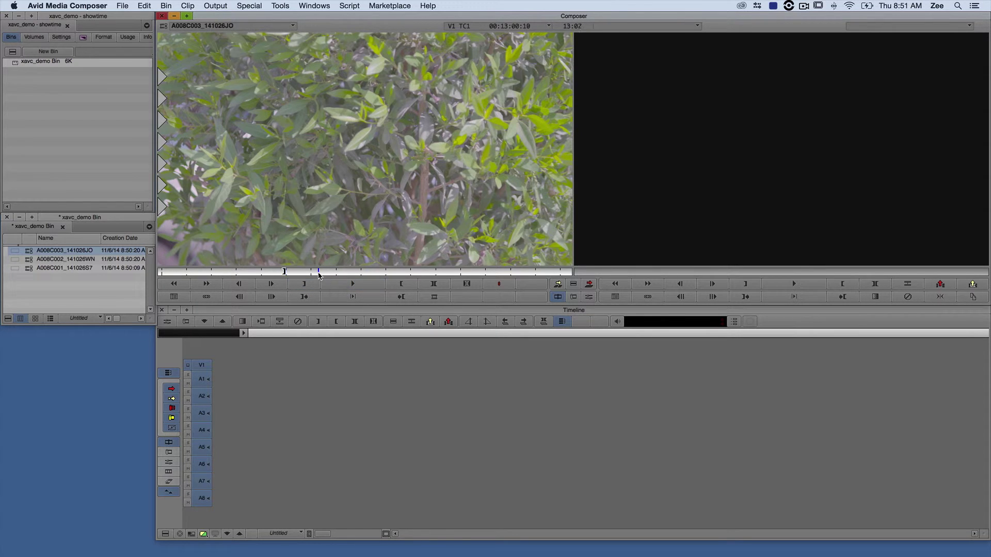
drag(320, 271, 370, 274)
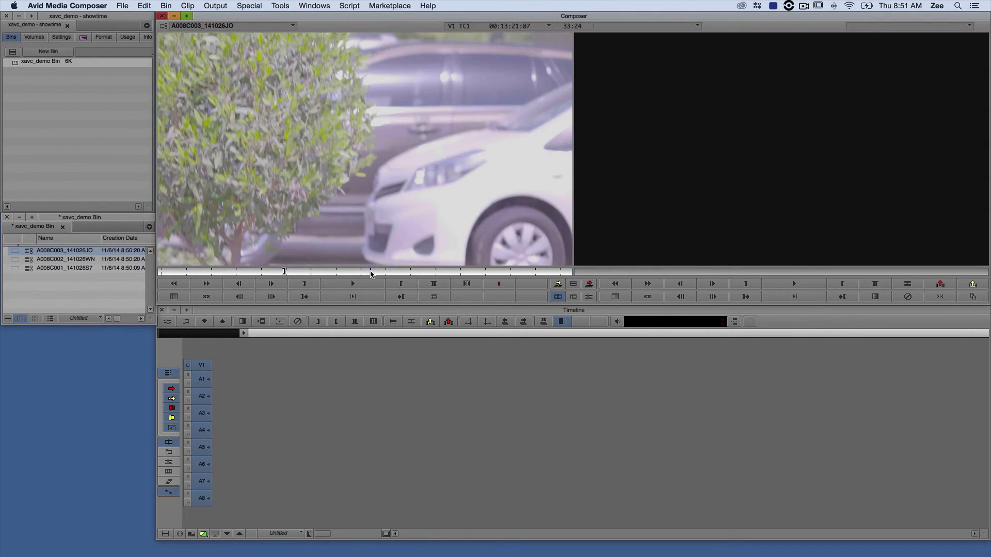
click(396, 286)
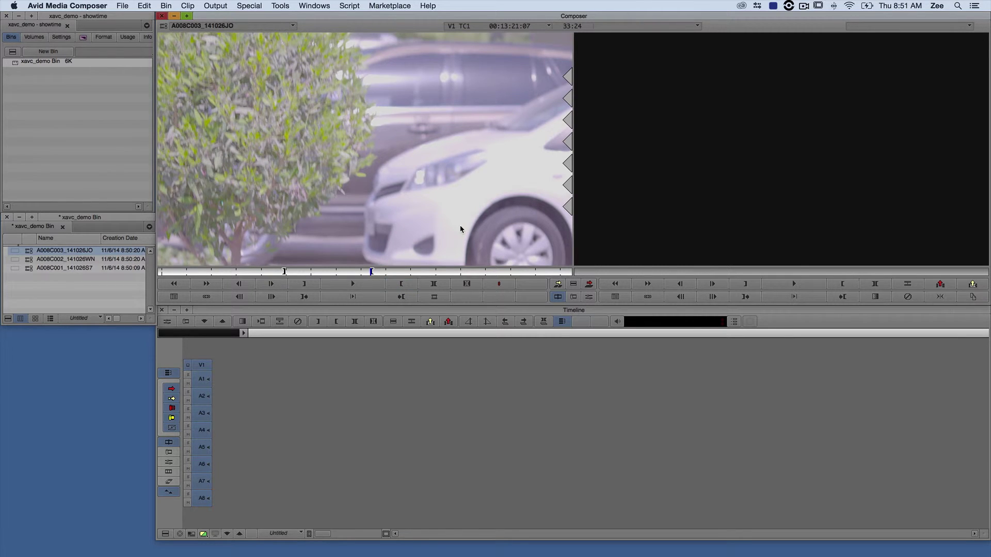
click(557, 285)
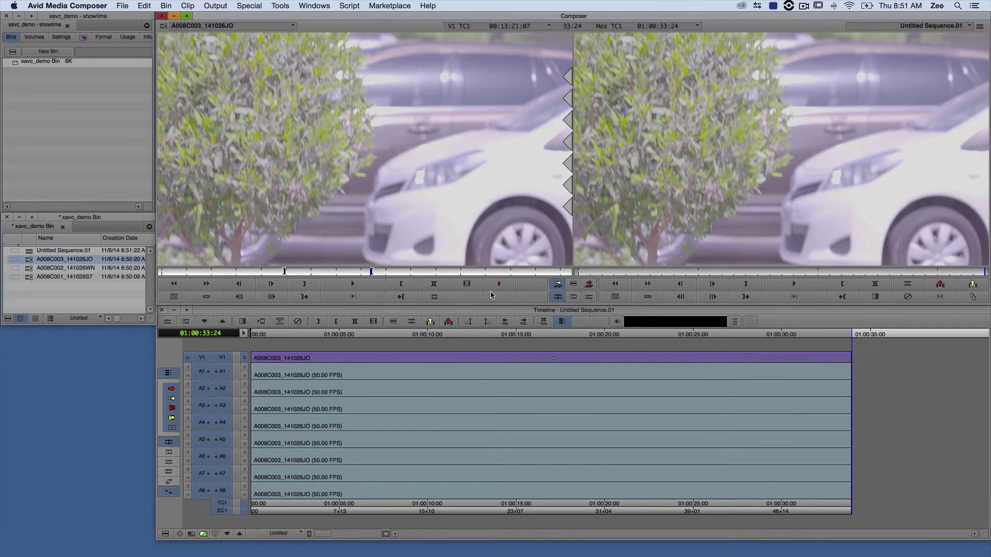
Splice clip A008C002_141026WN in after the first clip in the sequence.
click(30, 269)
double_click(30, 269)
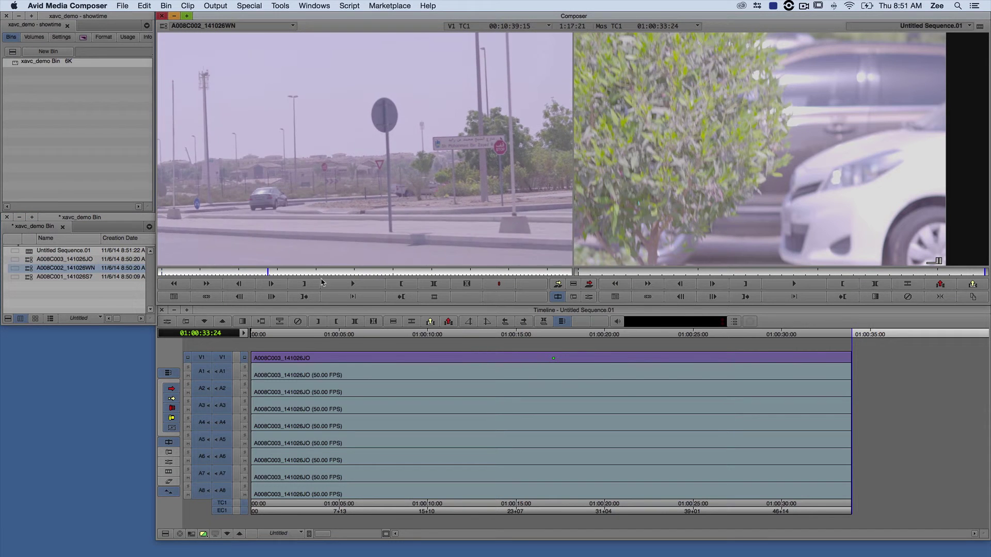
click(557, 284)
Mark an OUT point on A008C001_141026S7 and splice it onto the sequence end.
click(31, 277)
double_click(31, 278)
key(space)
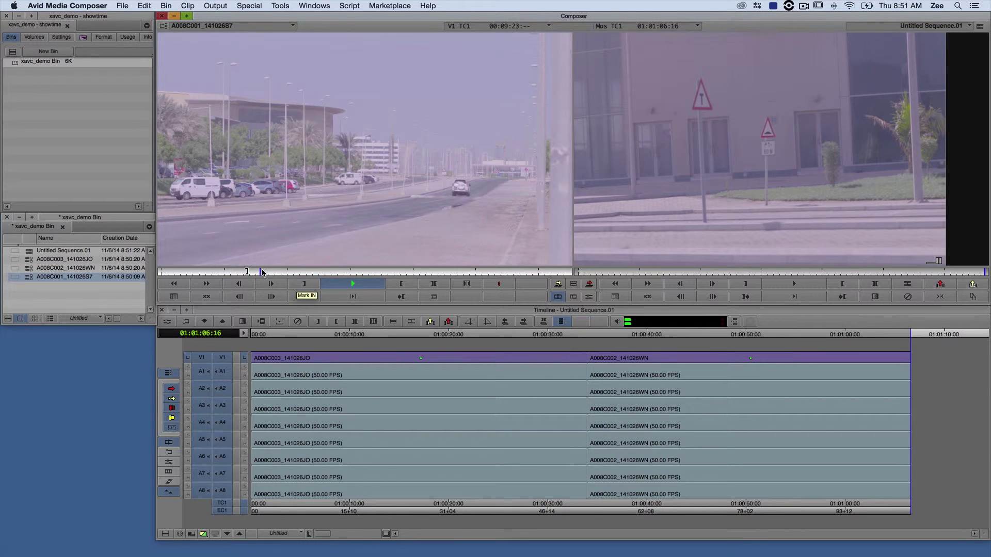
click(401, 283)
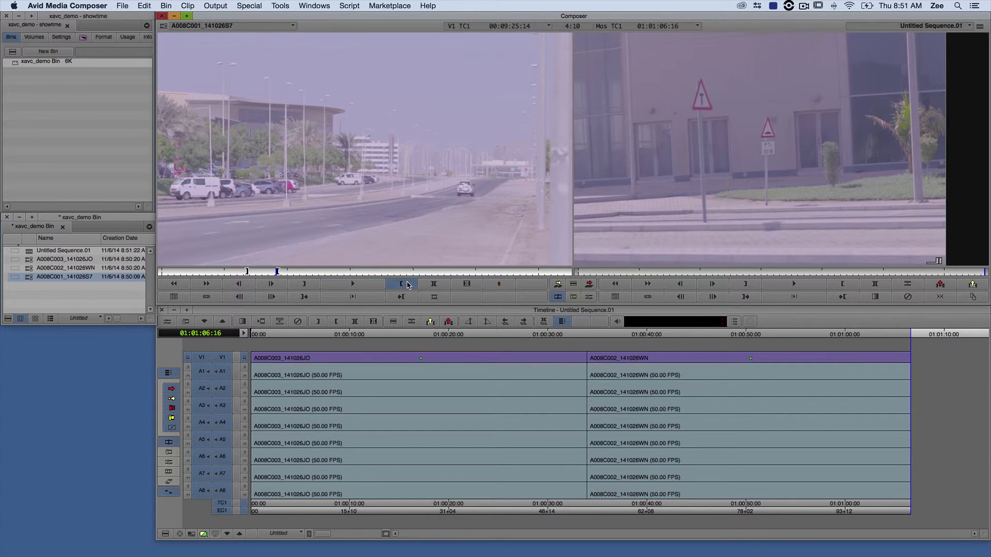
click(557, 284)
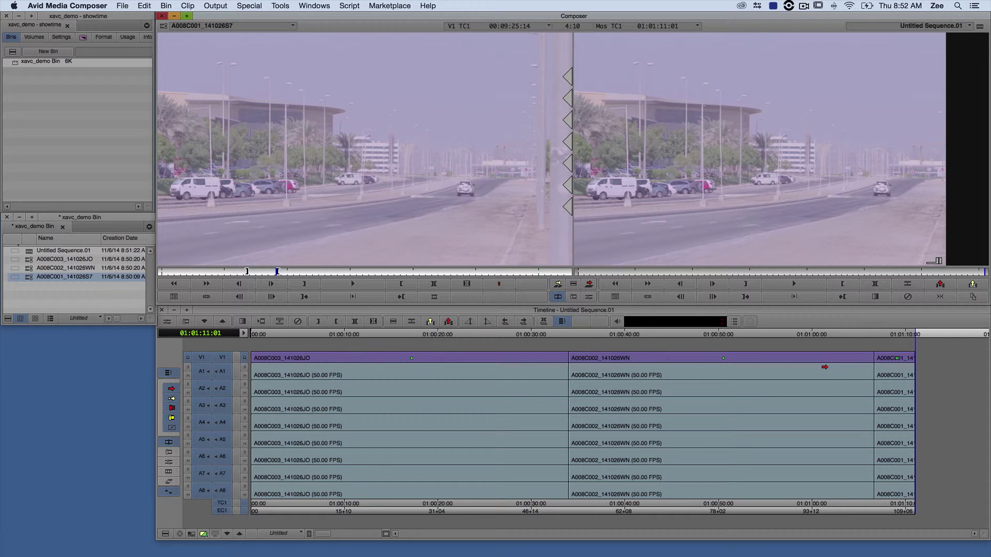
click(299, 372)
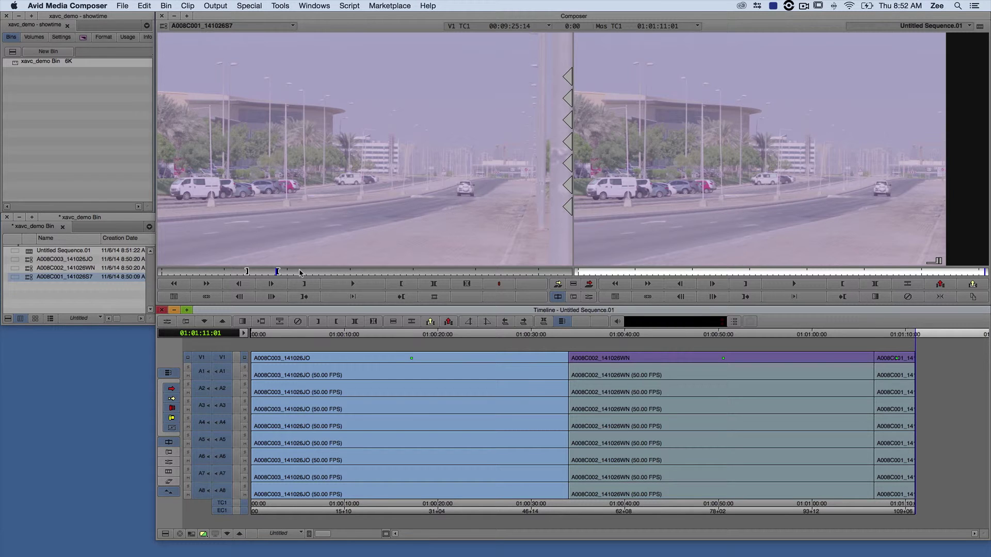
Deselect the timeline clip and start File > Export for Untitled Sequence.01.
click(363, 345)
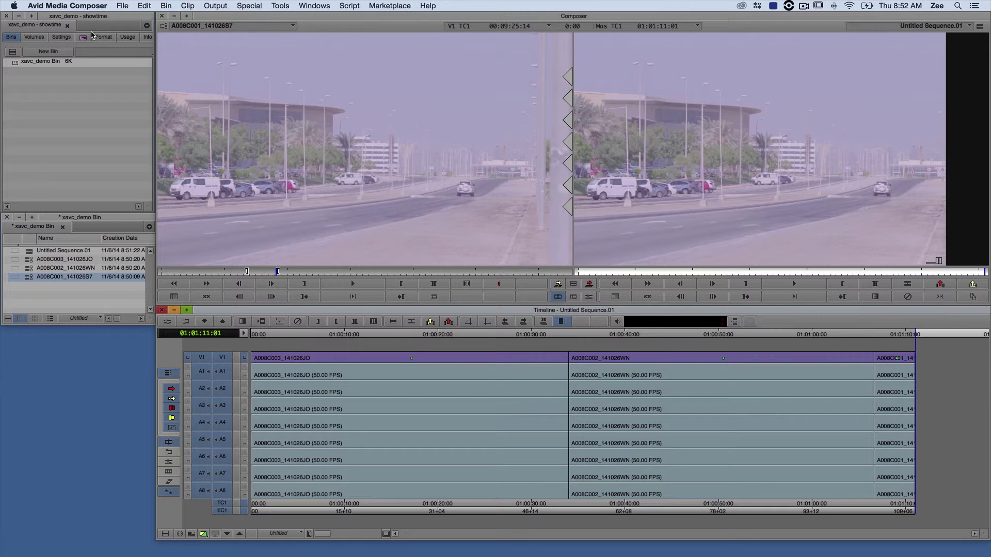
click(123, 6)
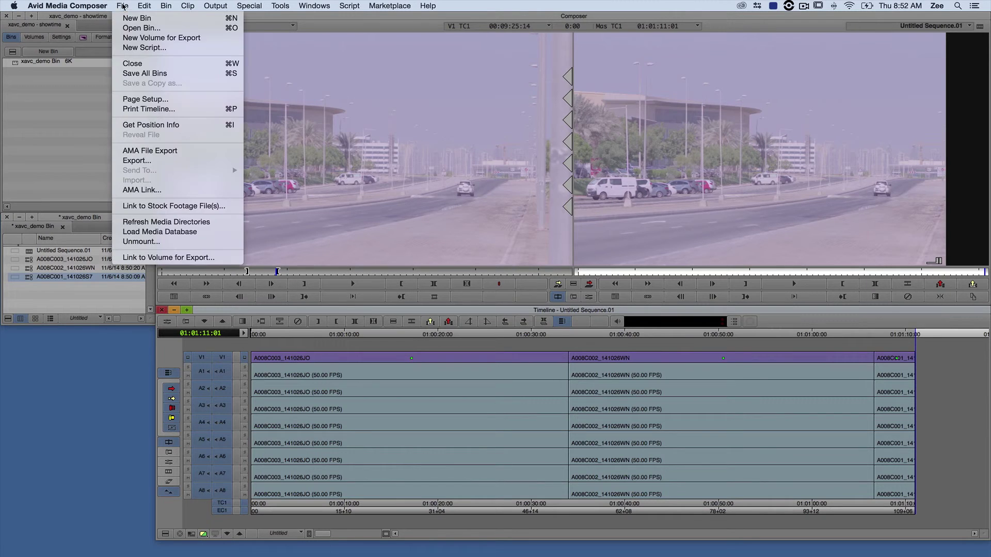
click(159, 163)
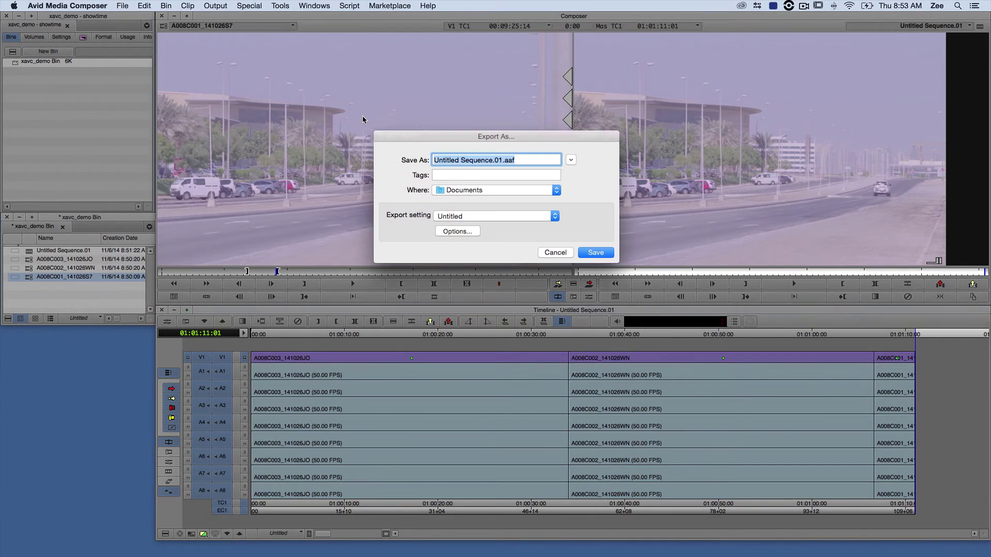
drag(433, 136, 432, 132)
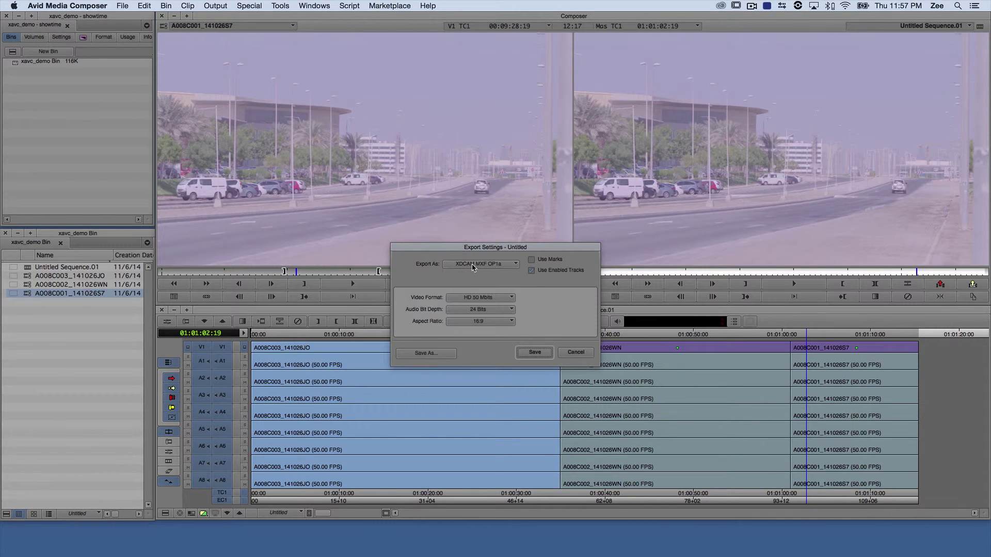
Set the export to a custom QuickTime Movie with Apple ProRes 422 video compression.
click(473, 264)
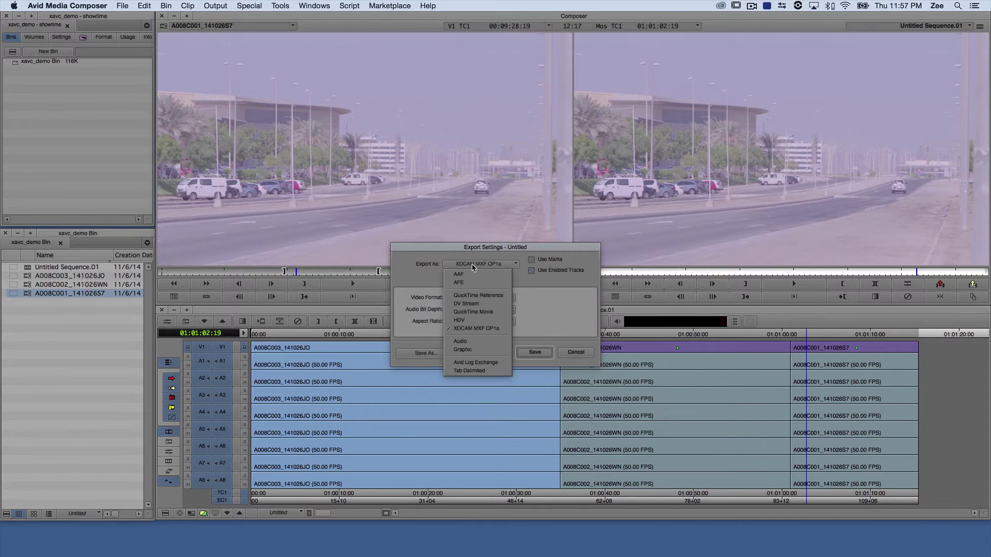
click(471, 312)
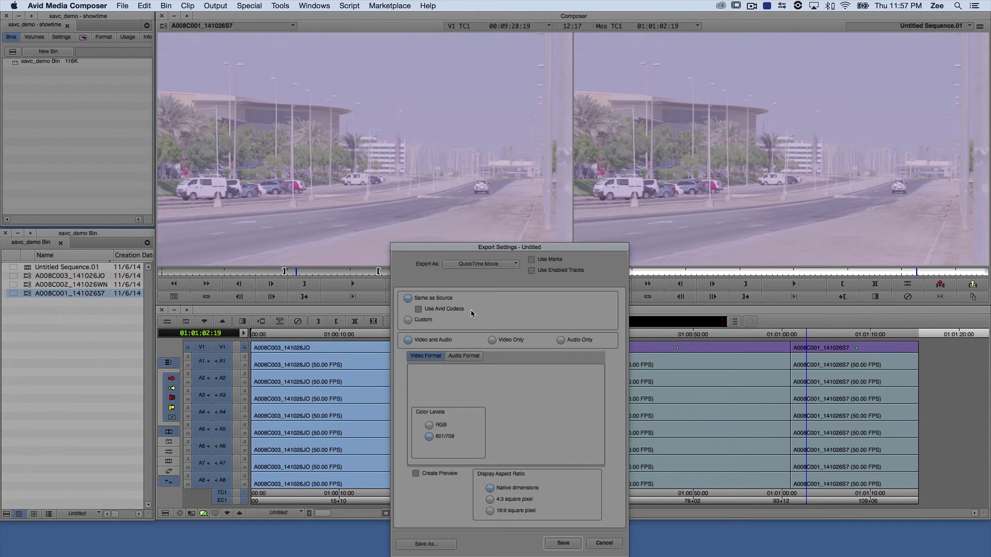
click(428, 320)
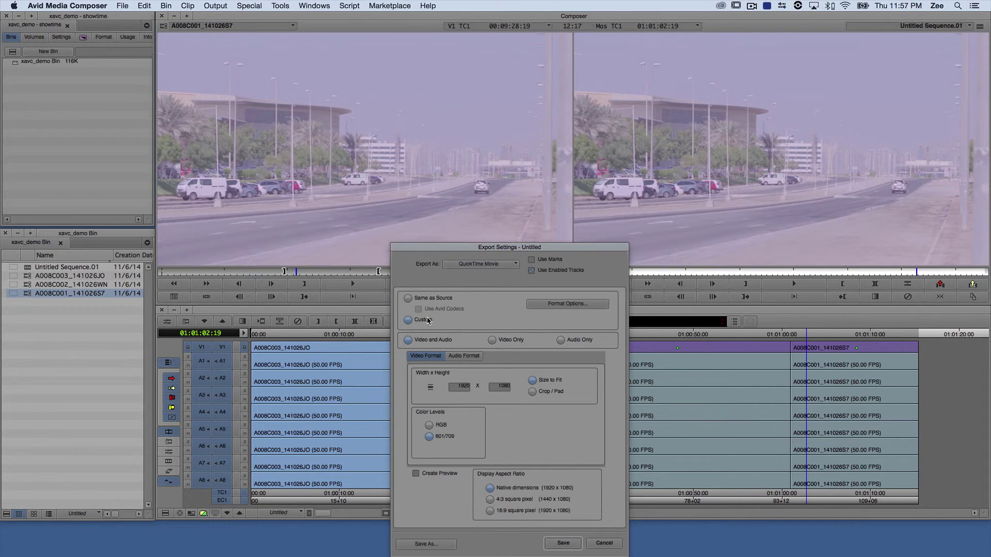
click(534, 310)
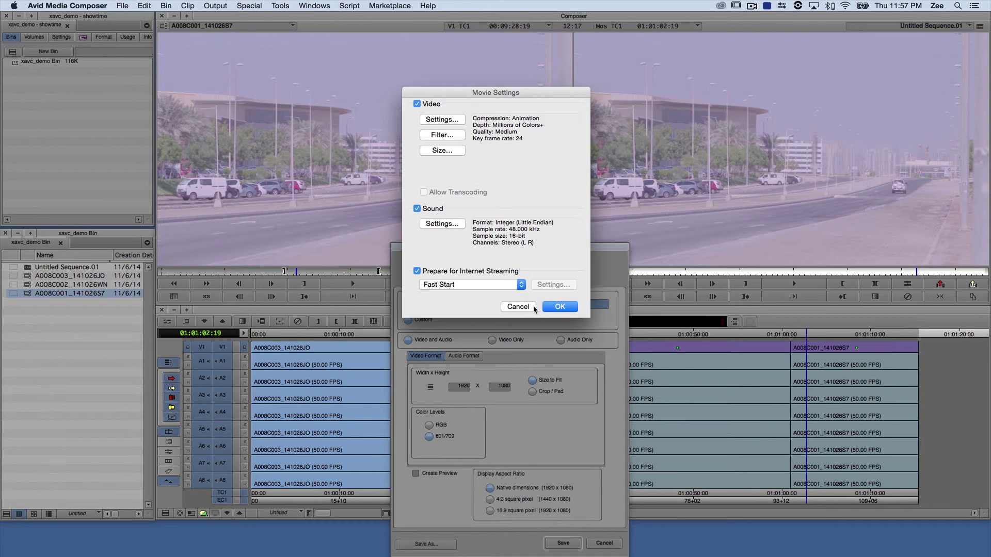
click(449, 124)
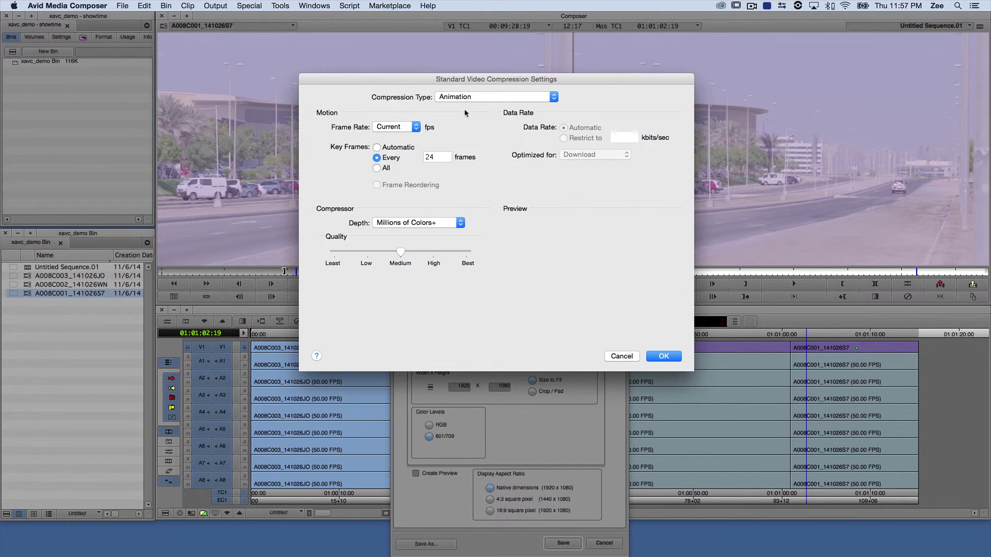
click(482, 98)
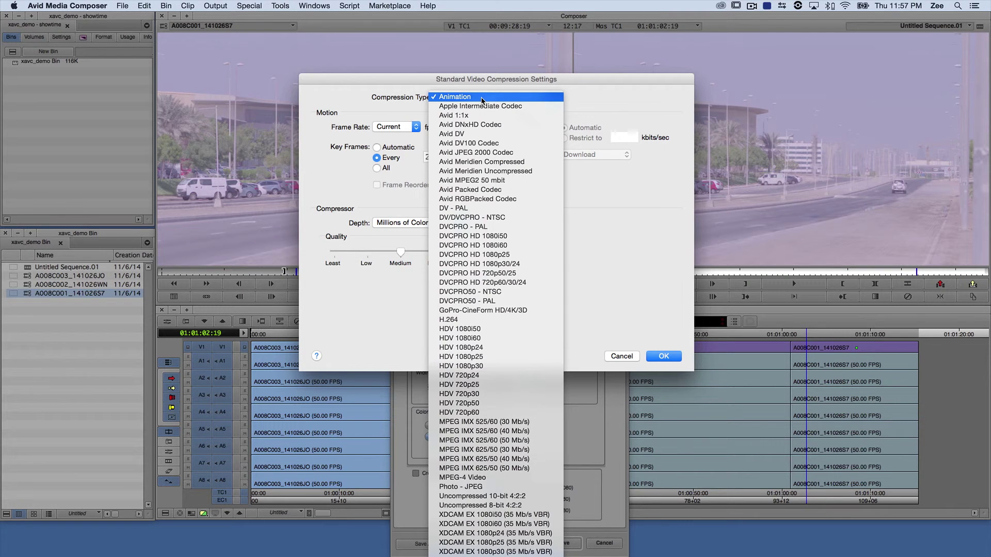
click(530, 175)
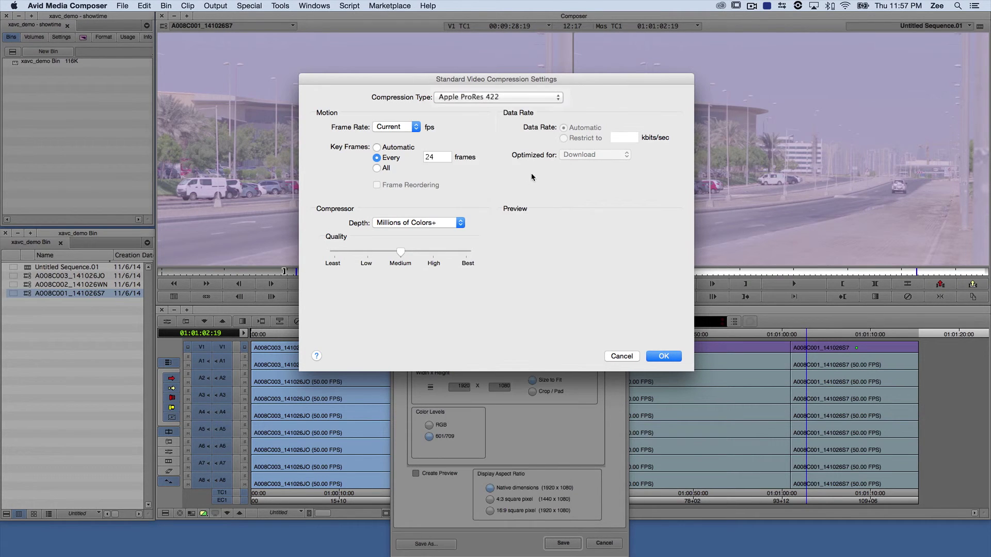
click(664, 357)
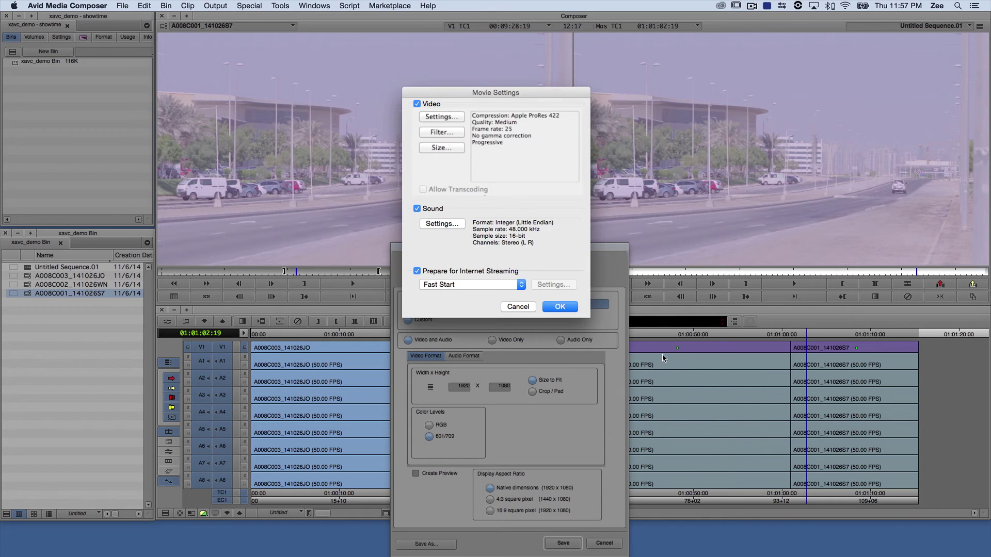
Set the sound settings' audio render quality to Best.
click(442, 224)
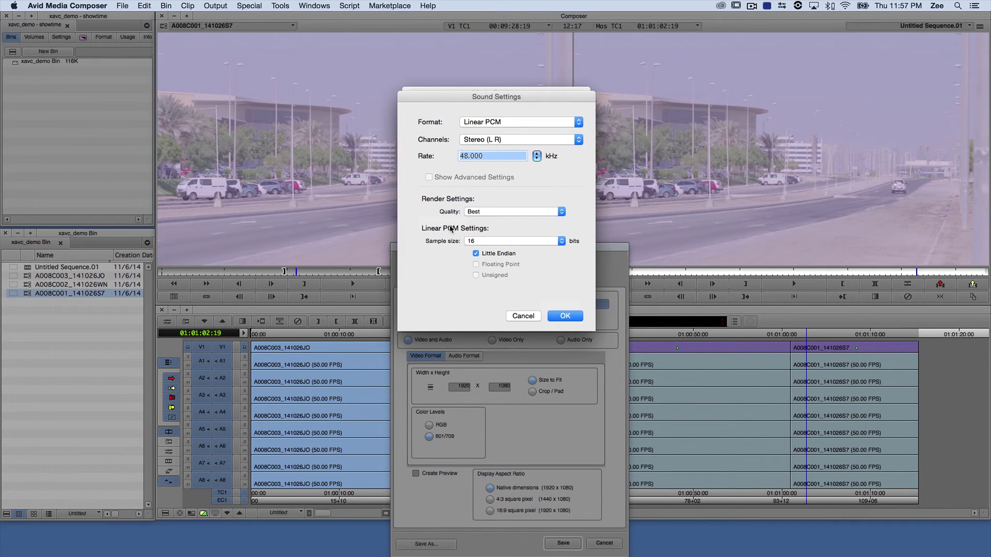
click(498, 211)
click(499, 211)
click(499, 159)
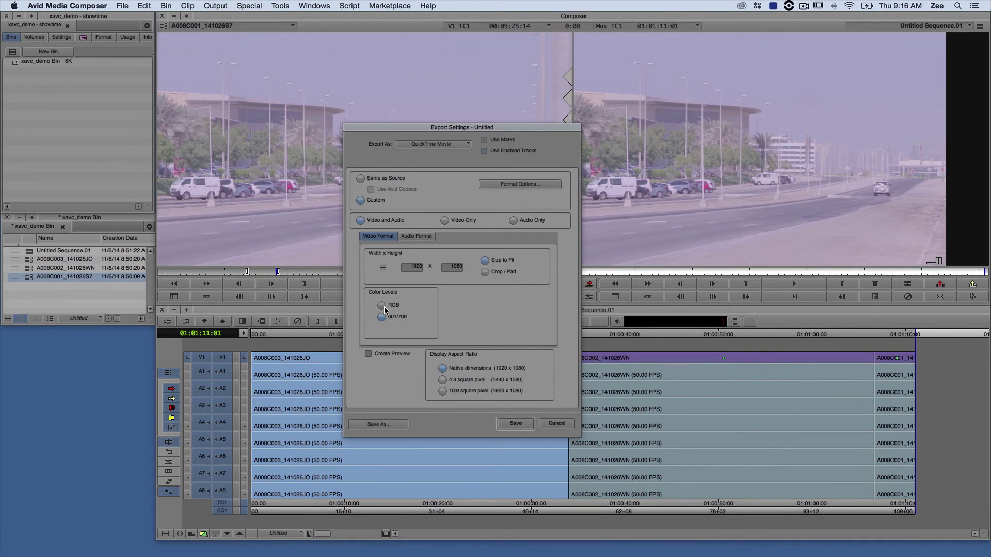
Switch colour levels to RGB and export the sequence to the Desktop as xav_prores.mov.
click(382, 306)
click(521, 425)
click(531, 224)
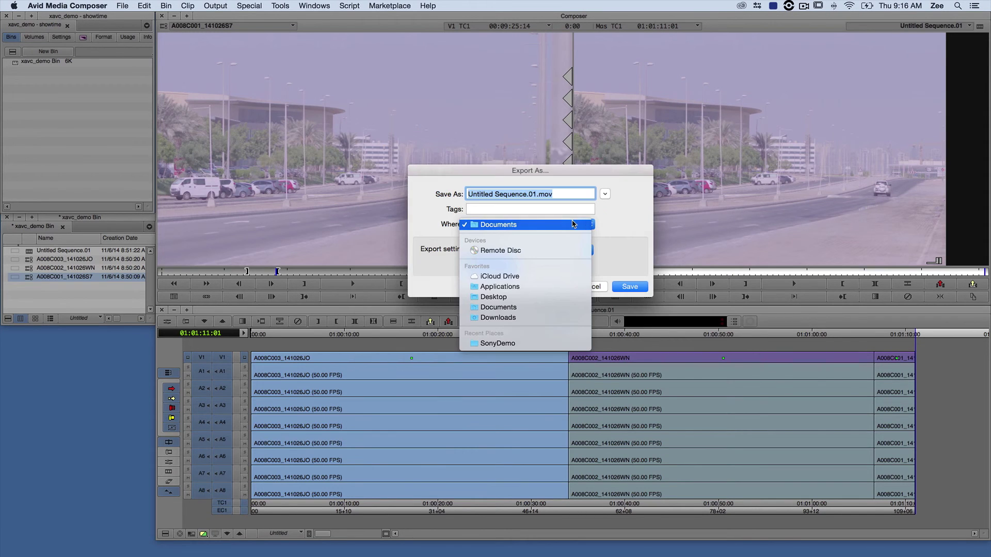
click(494, 255)
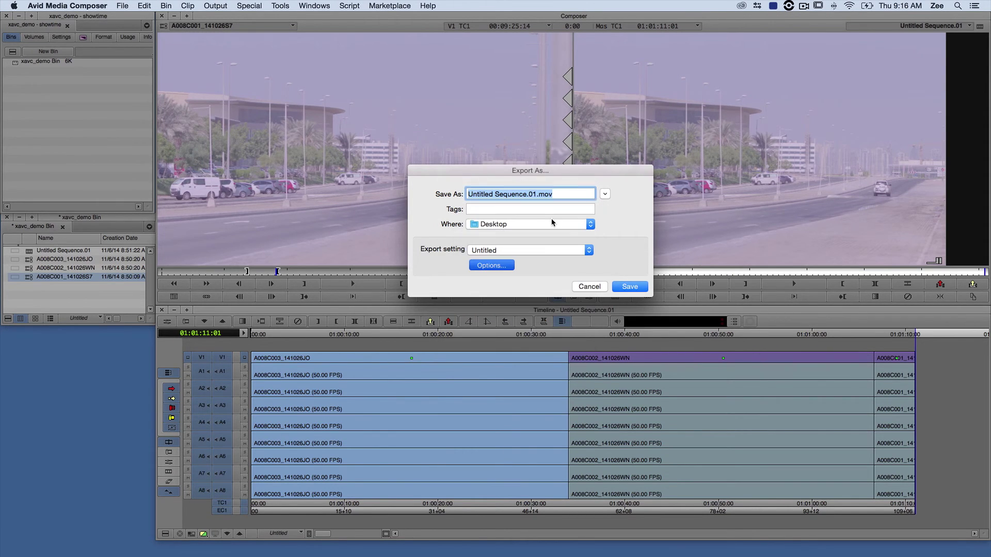
drag(537, 194, 467, 194)
text(xav_prores)
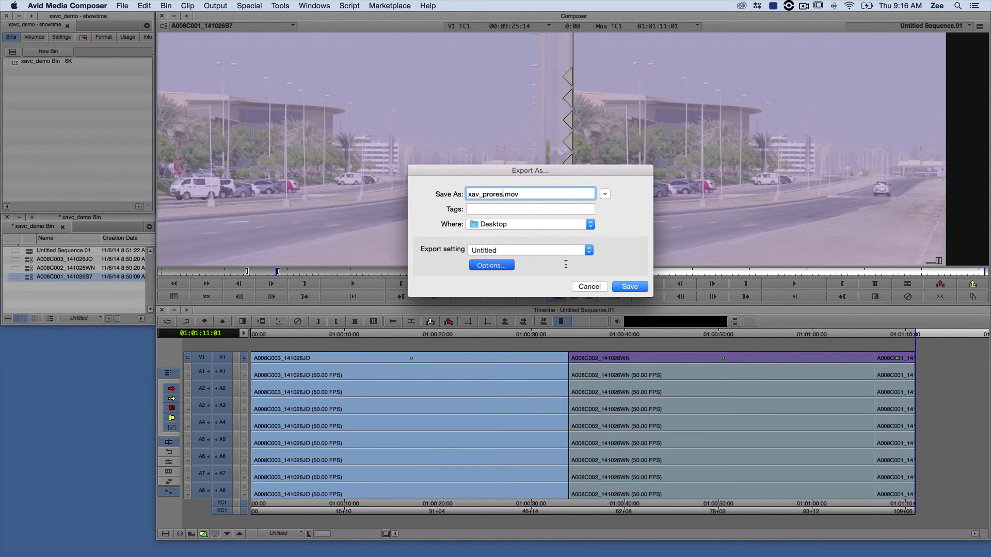
click(637, 288)
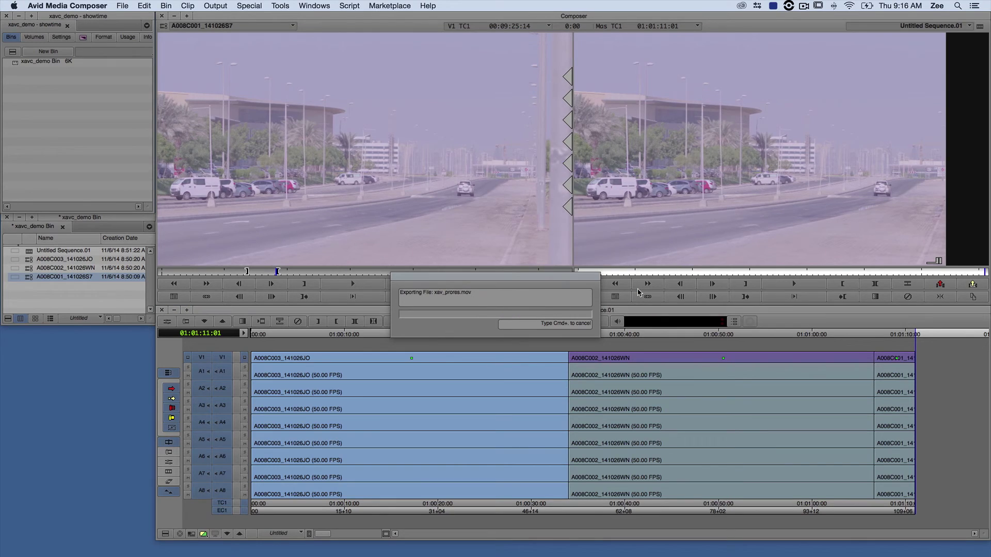